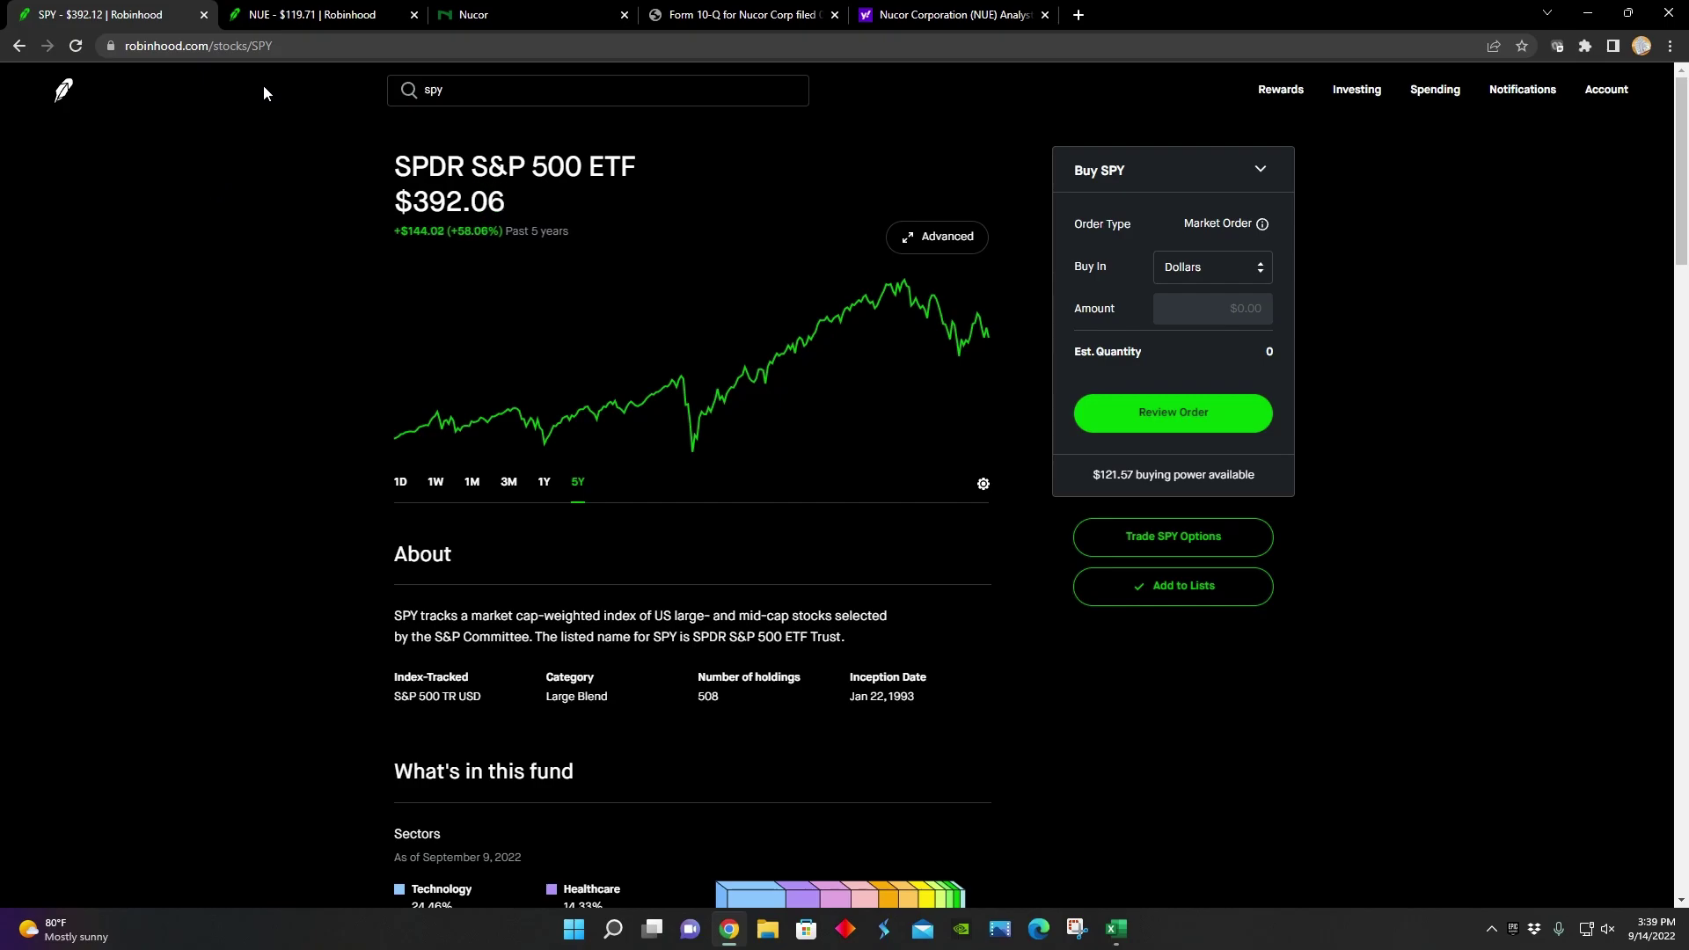
- Switch to the Nucor (NUE) stock page at $119.70 and expand its full company description
{"action": "left_click", "coordinate": [299, 15]}
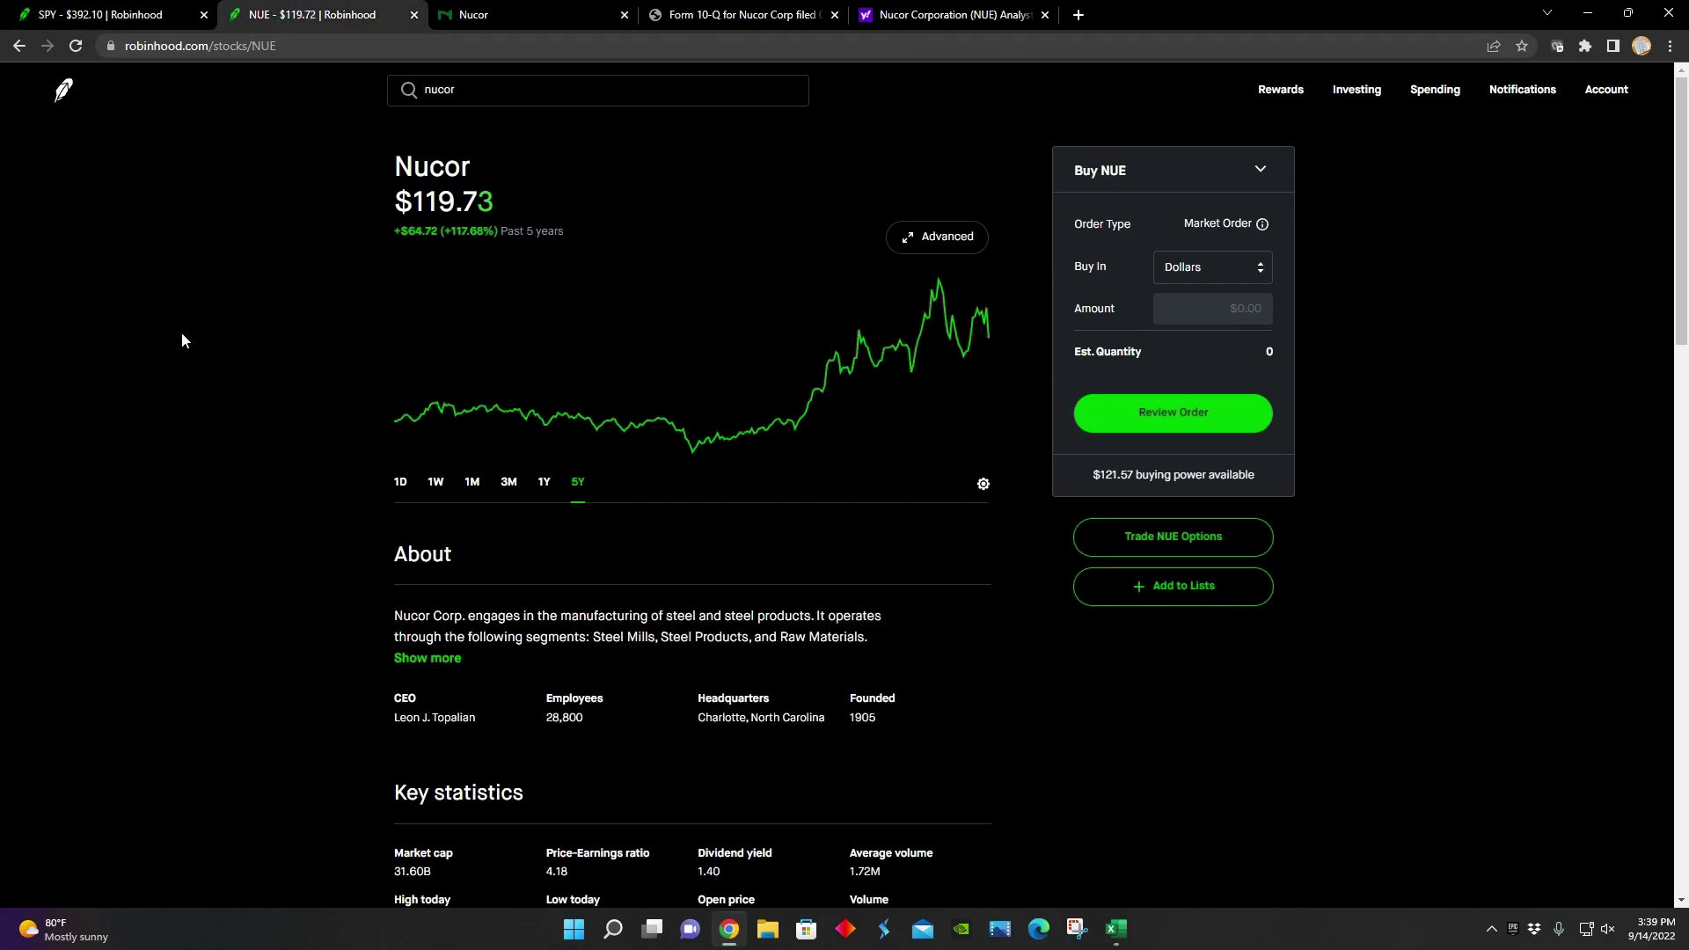
{"action": "left_click", "coordinate": [398, 661]}
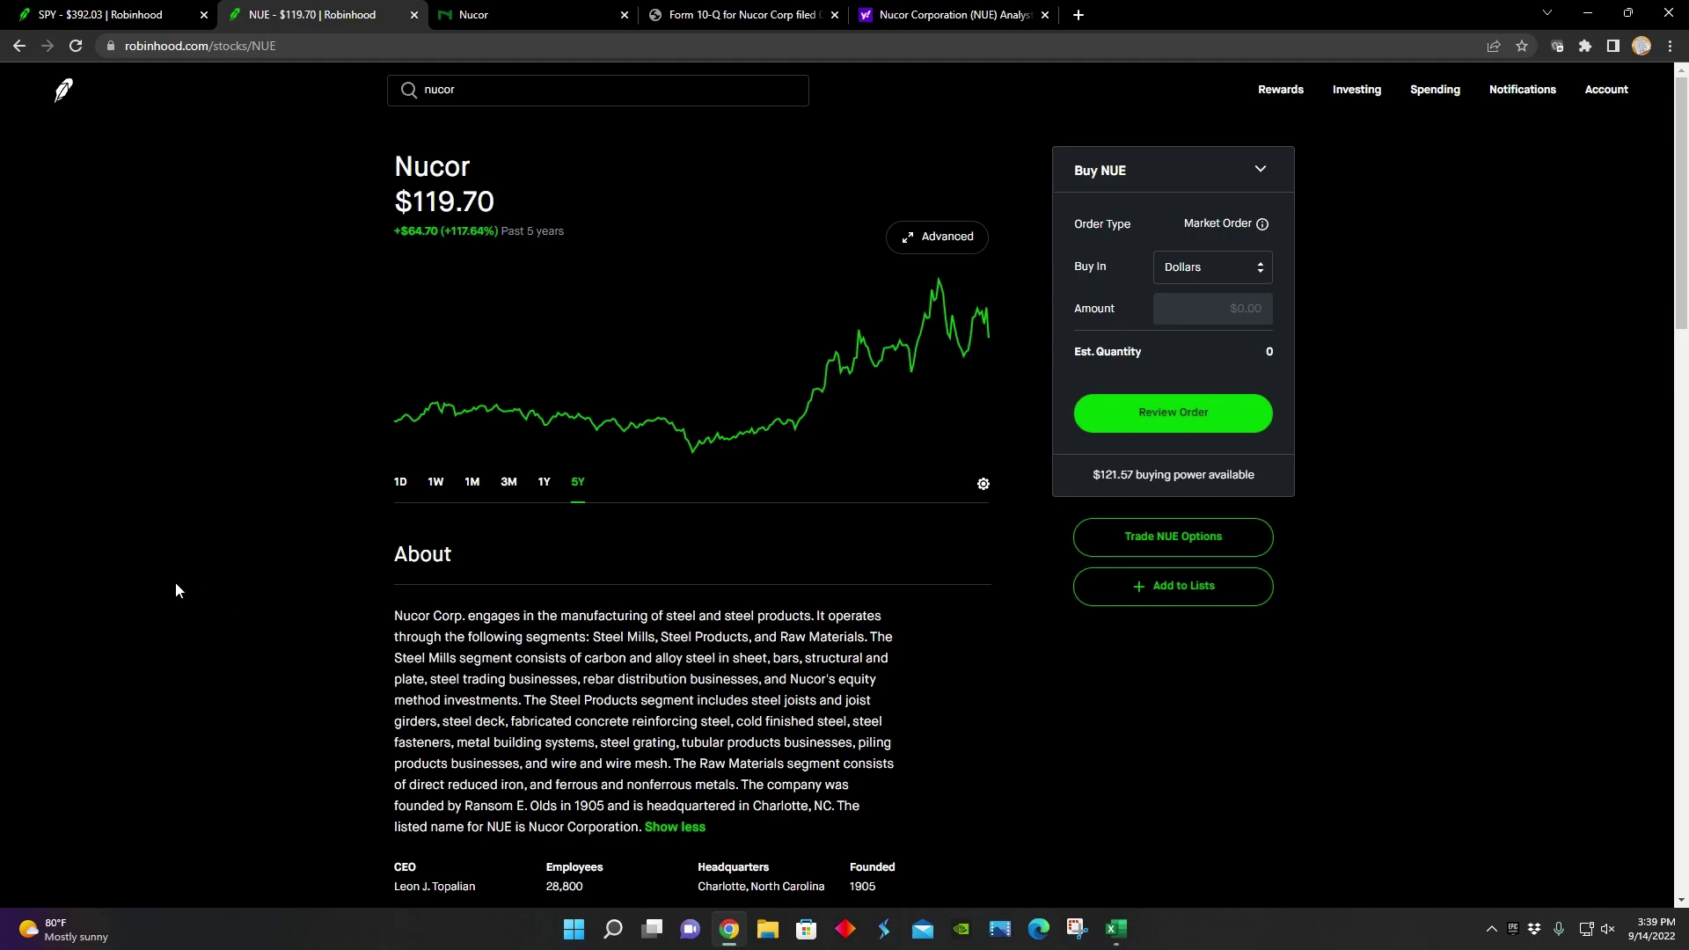
- View Nucor's corporate homepage at nucor.com with its 'Powerful Partnerships. Powerful Results.' banner
{"action": "left_click", "coordinate": [460, 10]}
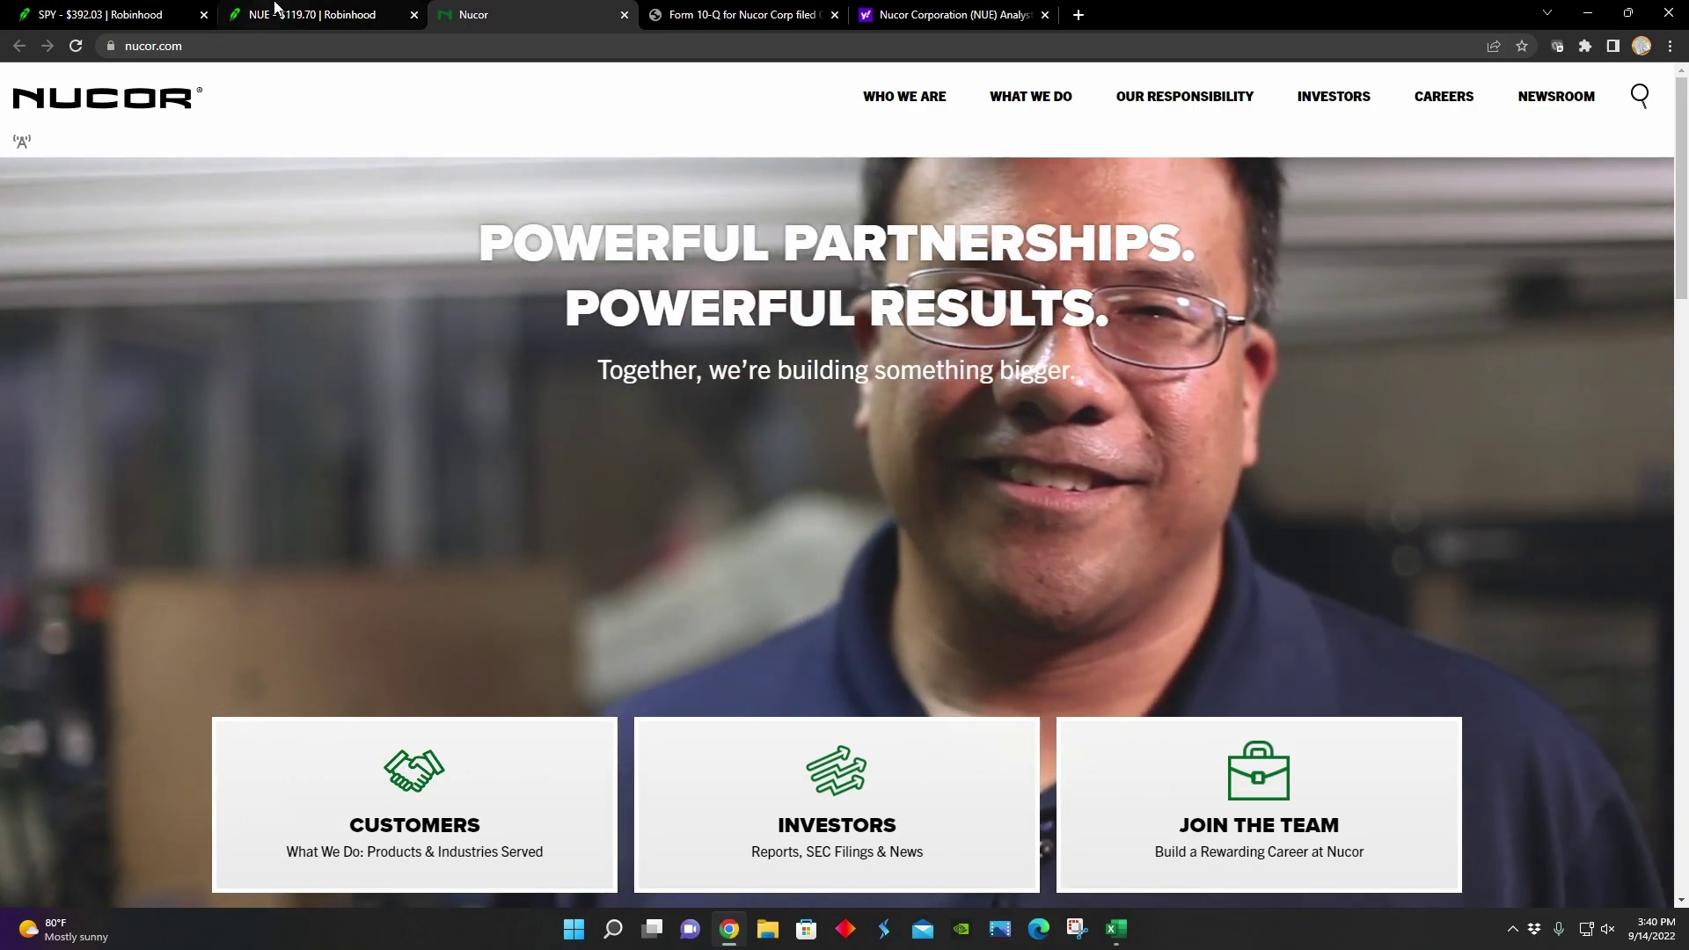
- Compare the one-year charts of SPY and Nucor, which is up $10.16 (+9.29%)
{"action": "left_click", "coordinate": [312, 14]}
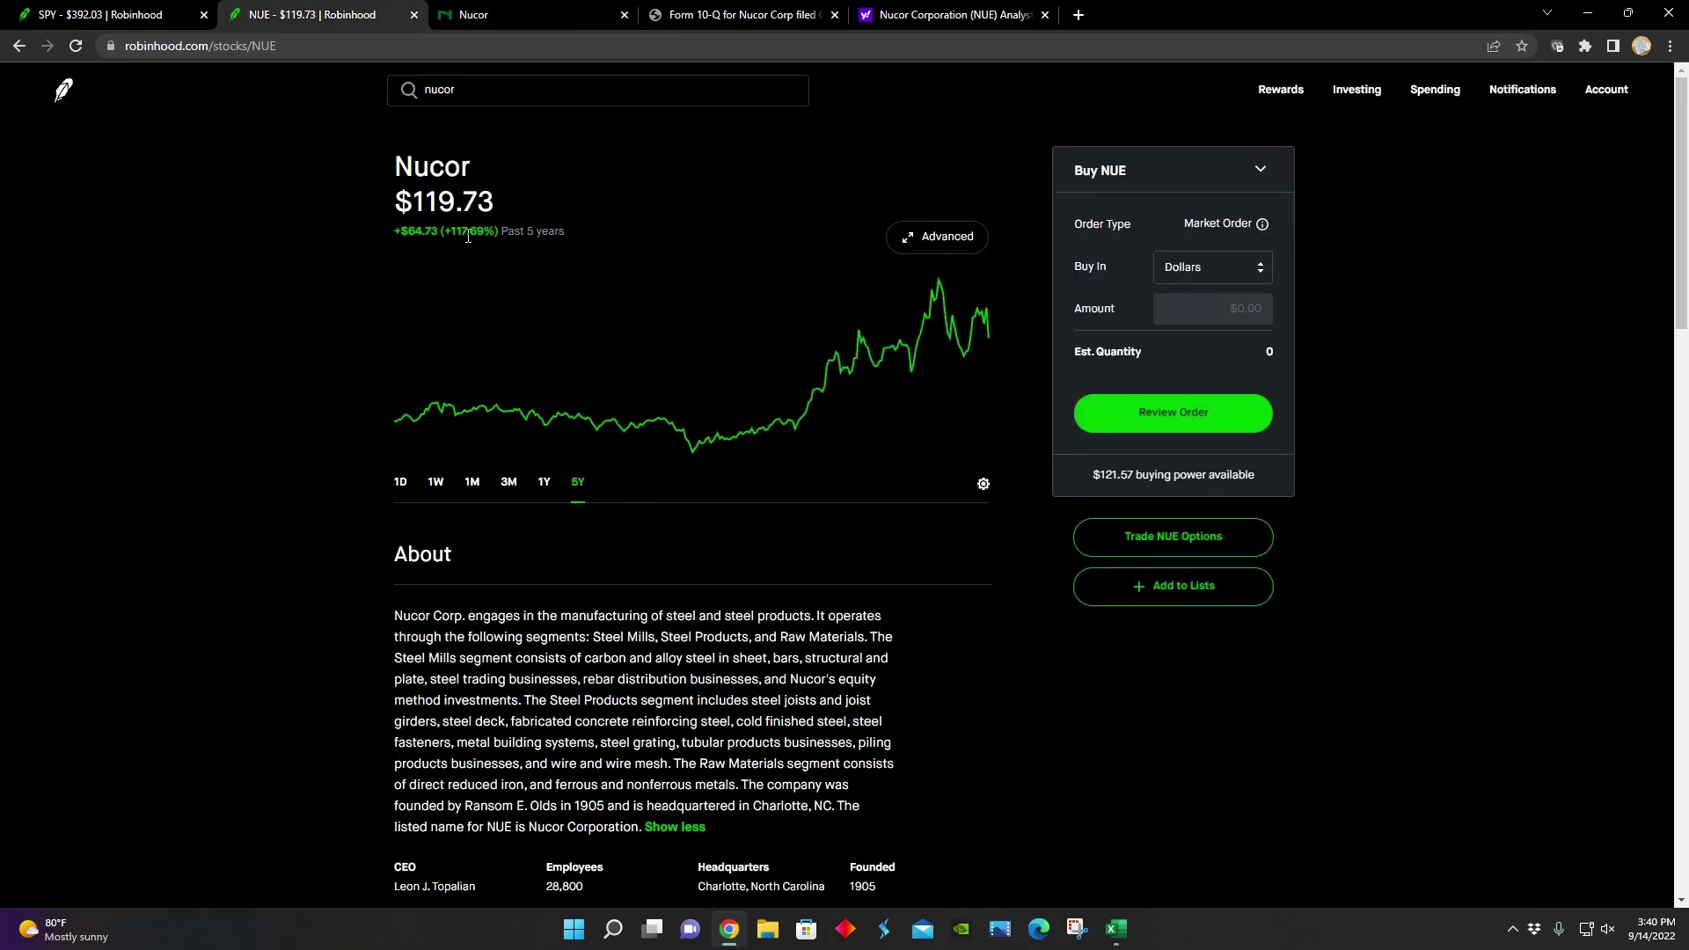
{"action": "left_click", "coordinate": [99, 14]}
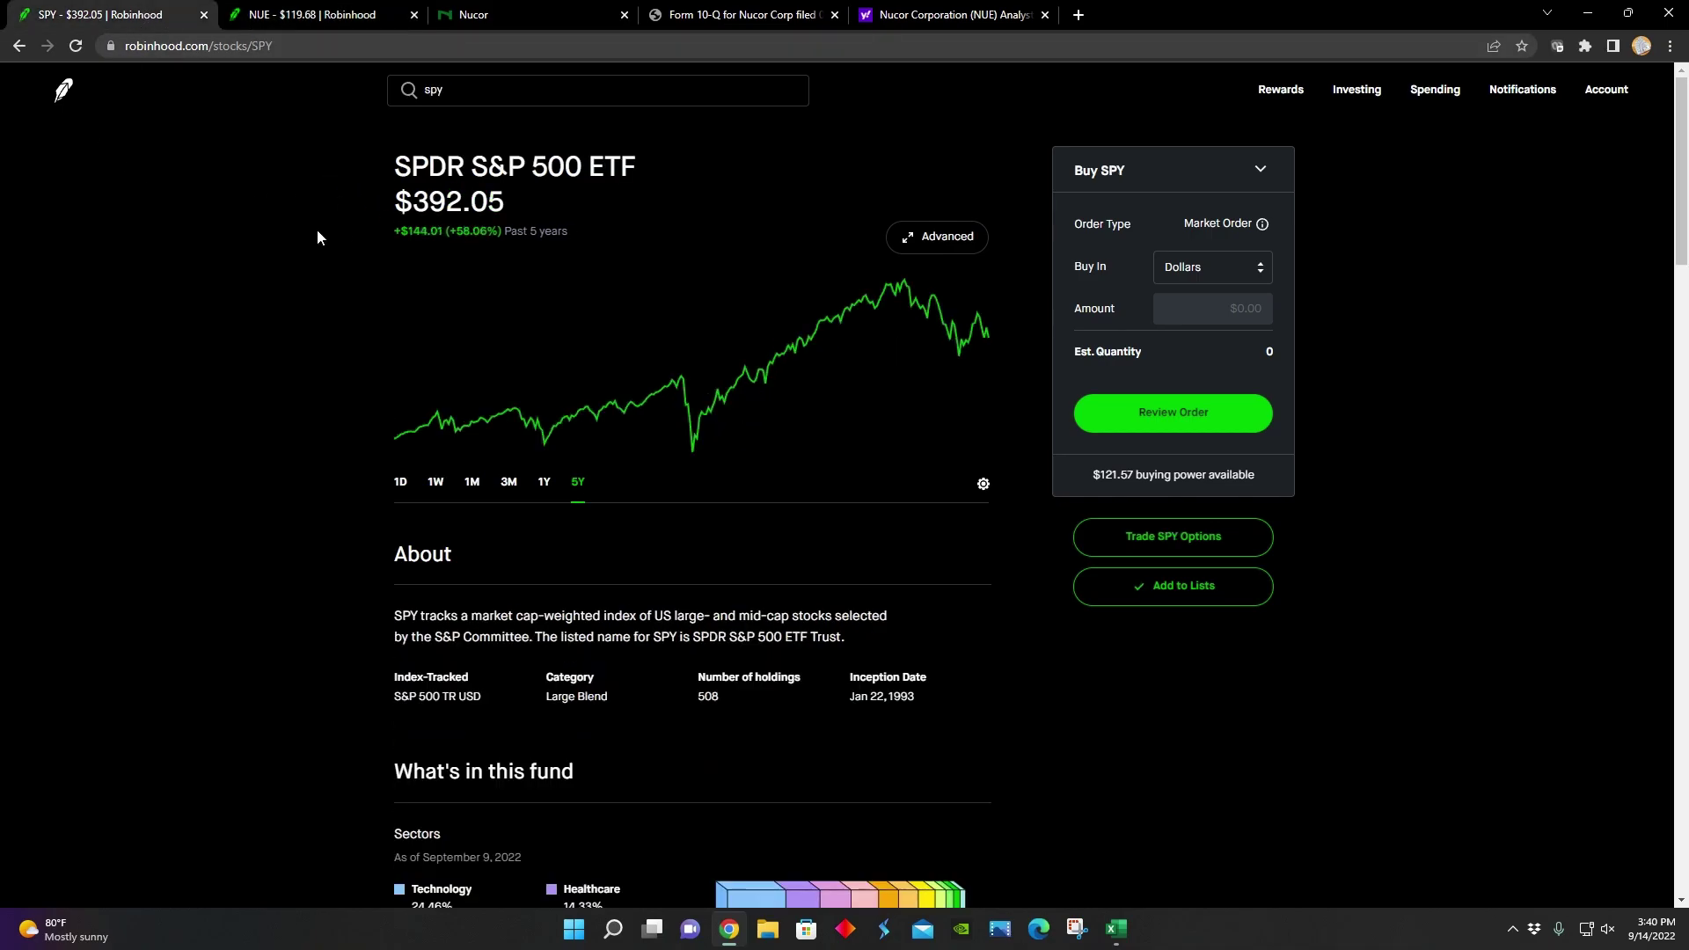
{"action": "left_click", "coordinate": [540, 484]}
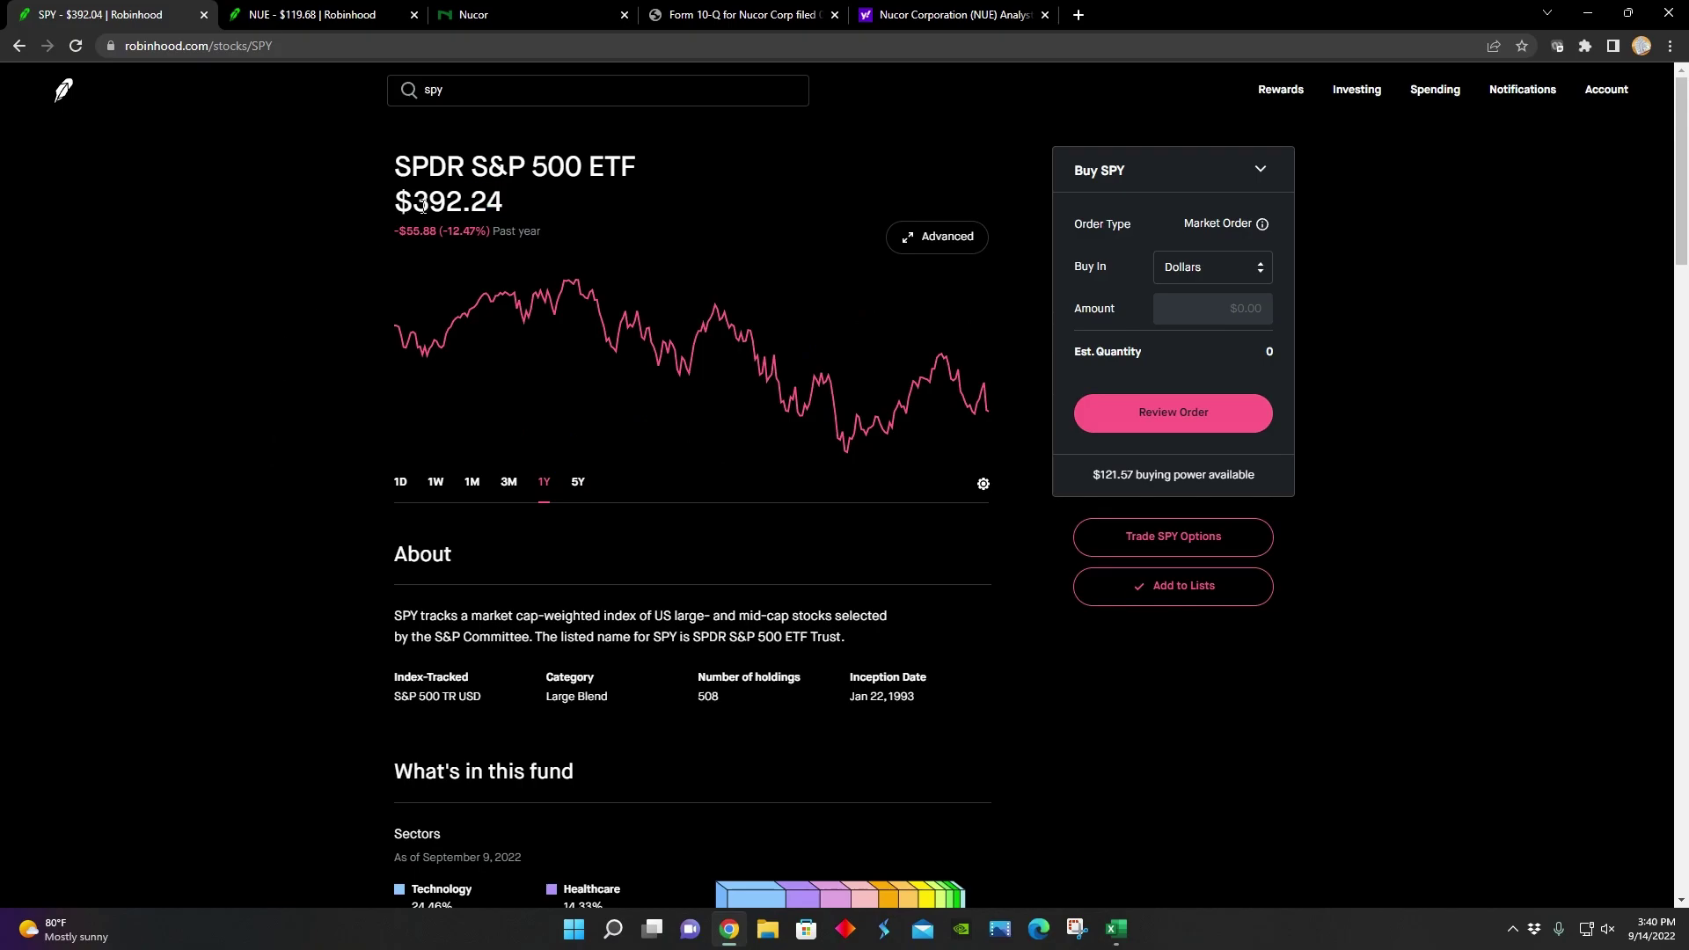
{"action": "left_click", "coordinate": [322, 27]}
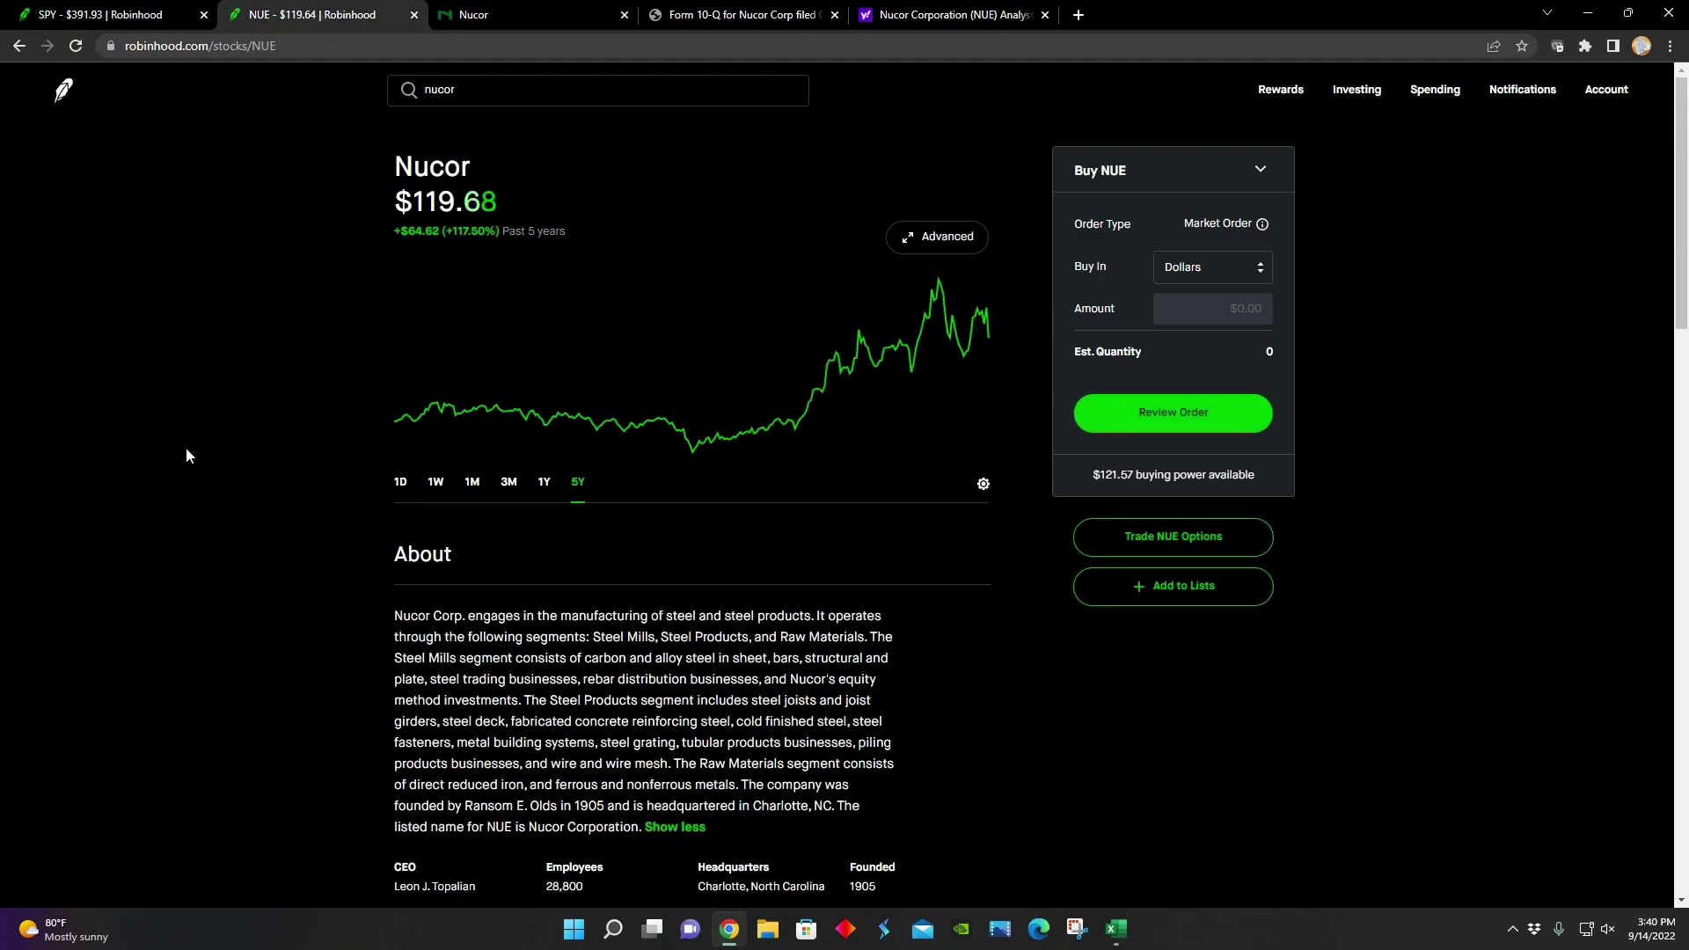
{"action": "left_click", "coordinate": [542, 483]}
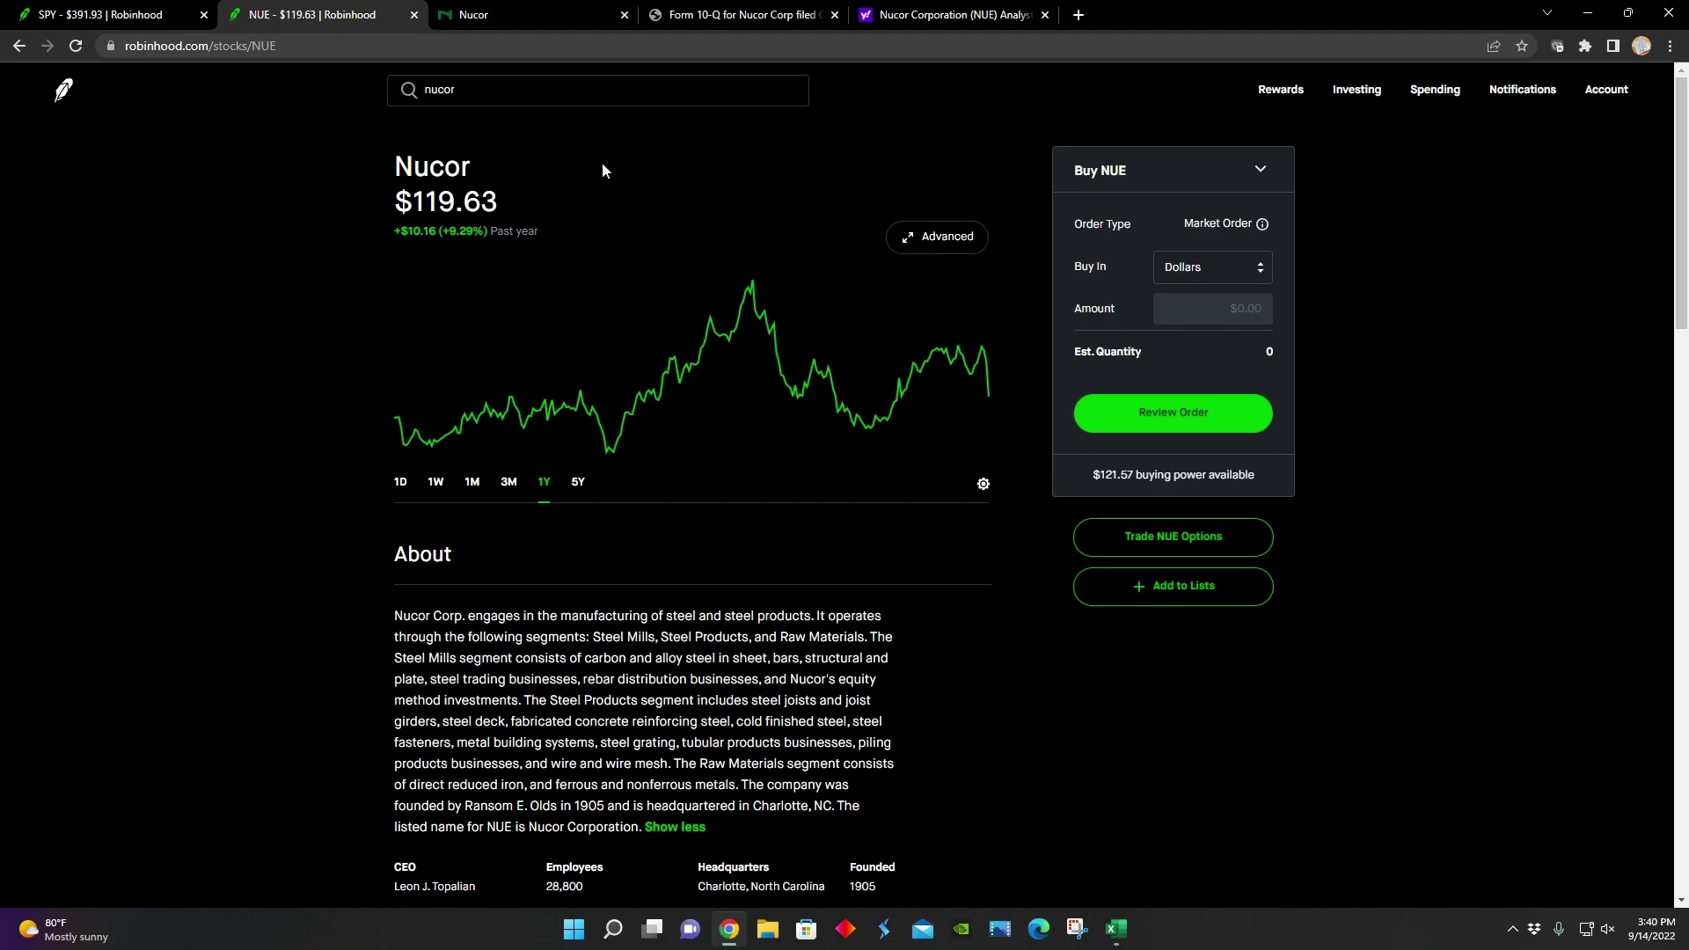
- Open Nucor's 08/09/2022 Form 10-Q and read past the earnings statement to comprehensive income on page 4
{"action": "left_click", "coordinate": [717, 15]}
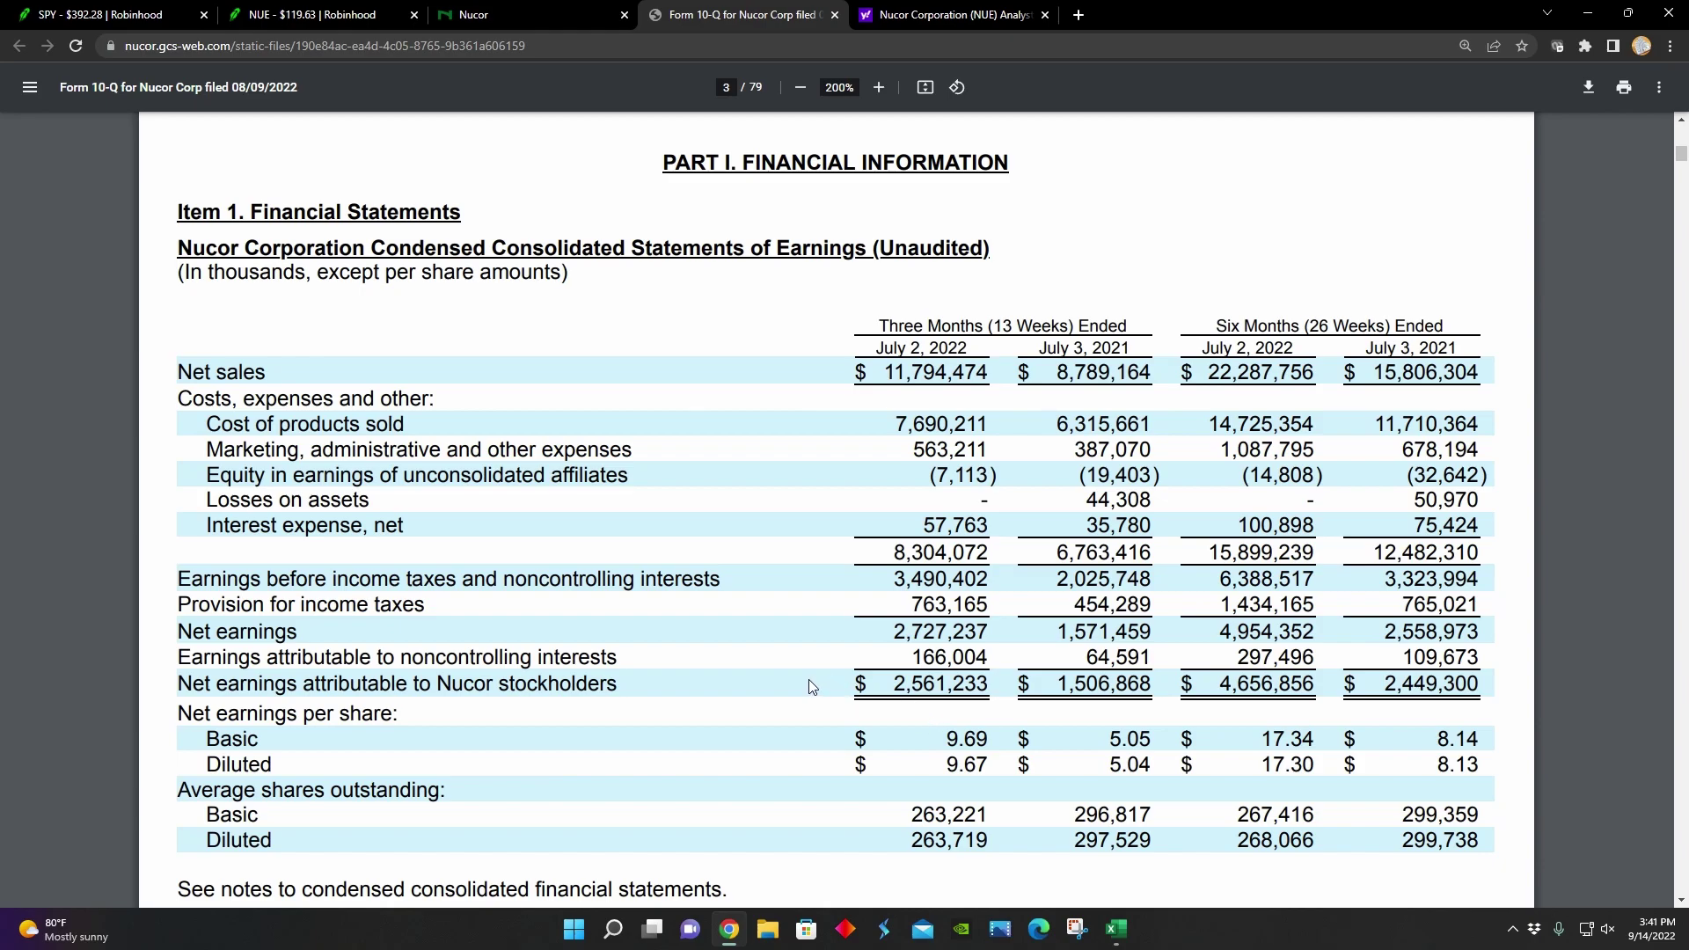
{"action": "scroll", "coordinate": [810, 680], "scroll_direction": "down", "scroll_amount": 1}
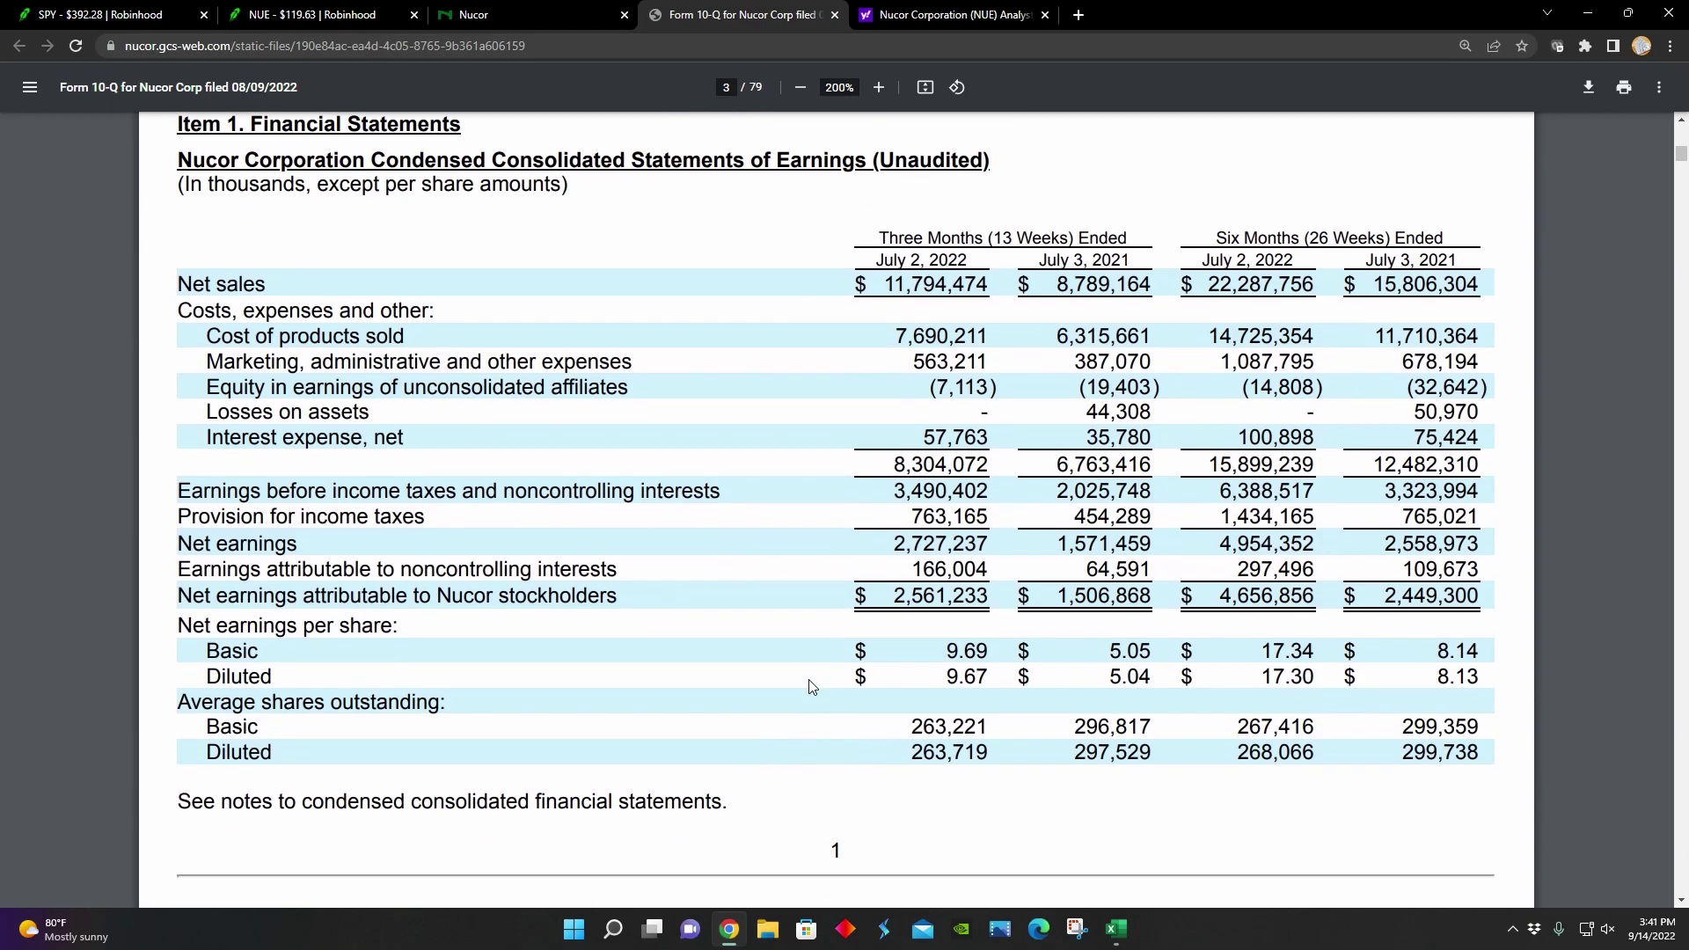
{"action": "scroll", "coordinate": [811, 686], "scroll_direction": "down", "scroll_amount": 1}
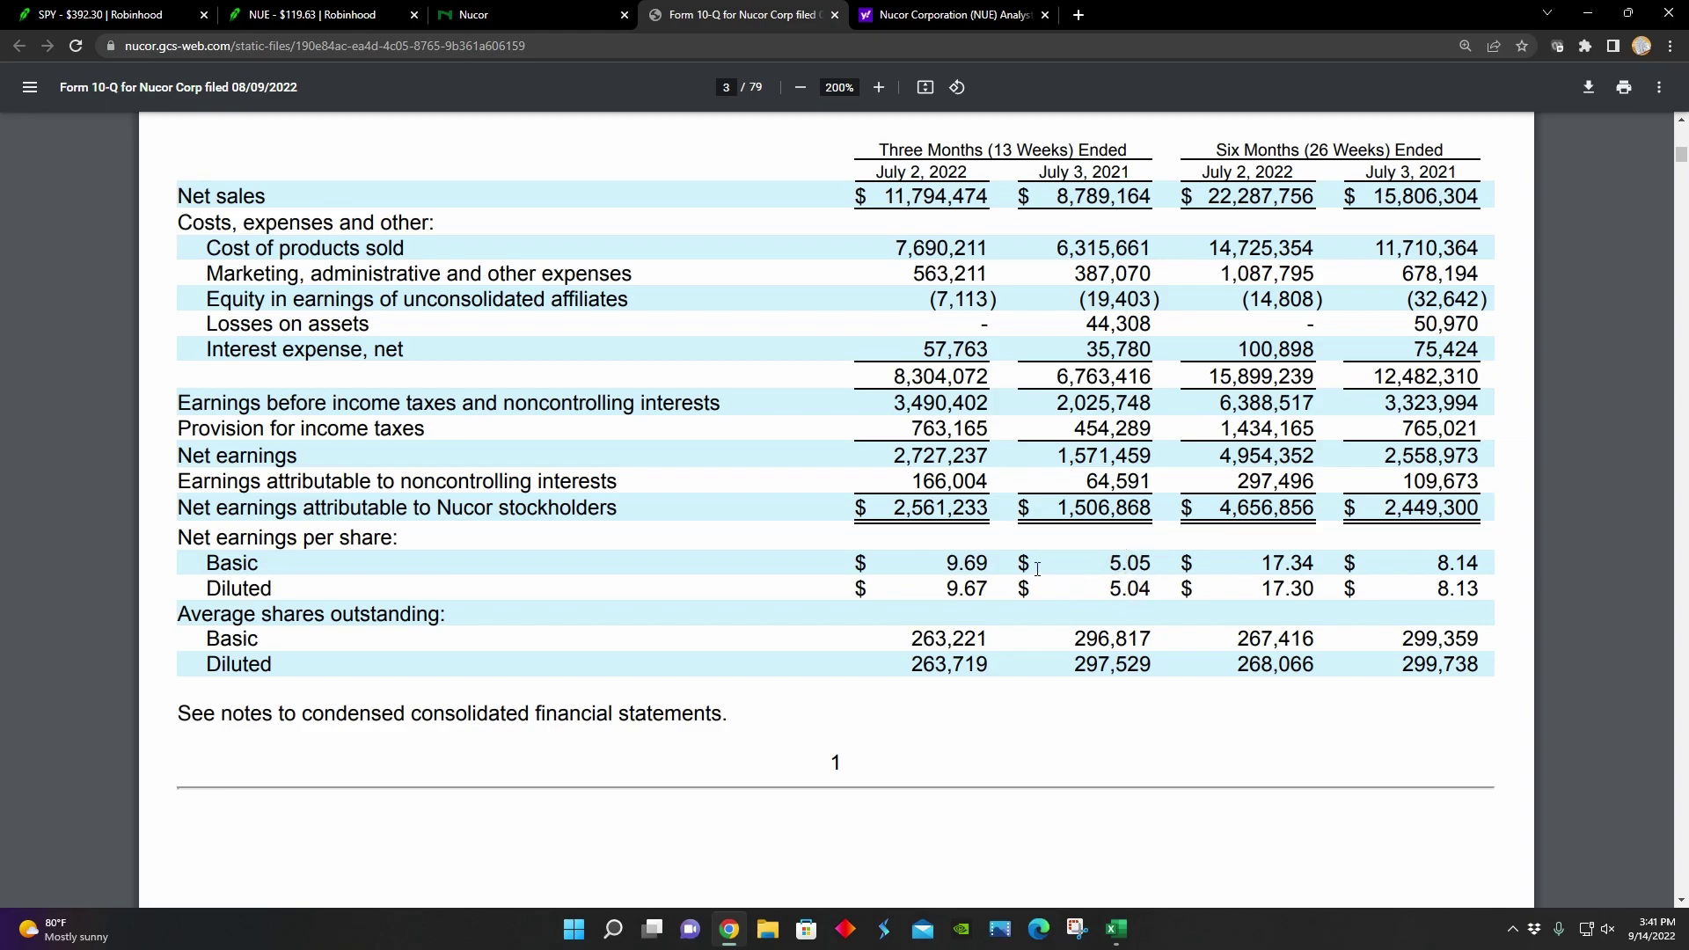
{"action": "scroll", "coordinate": [833, 620], "scroll_direction": "down", "scroll_amount": 7}
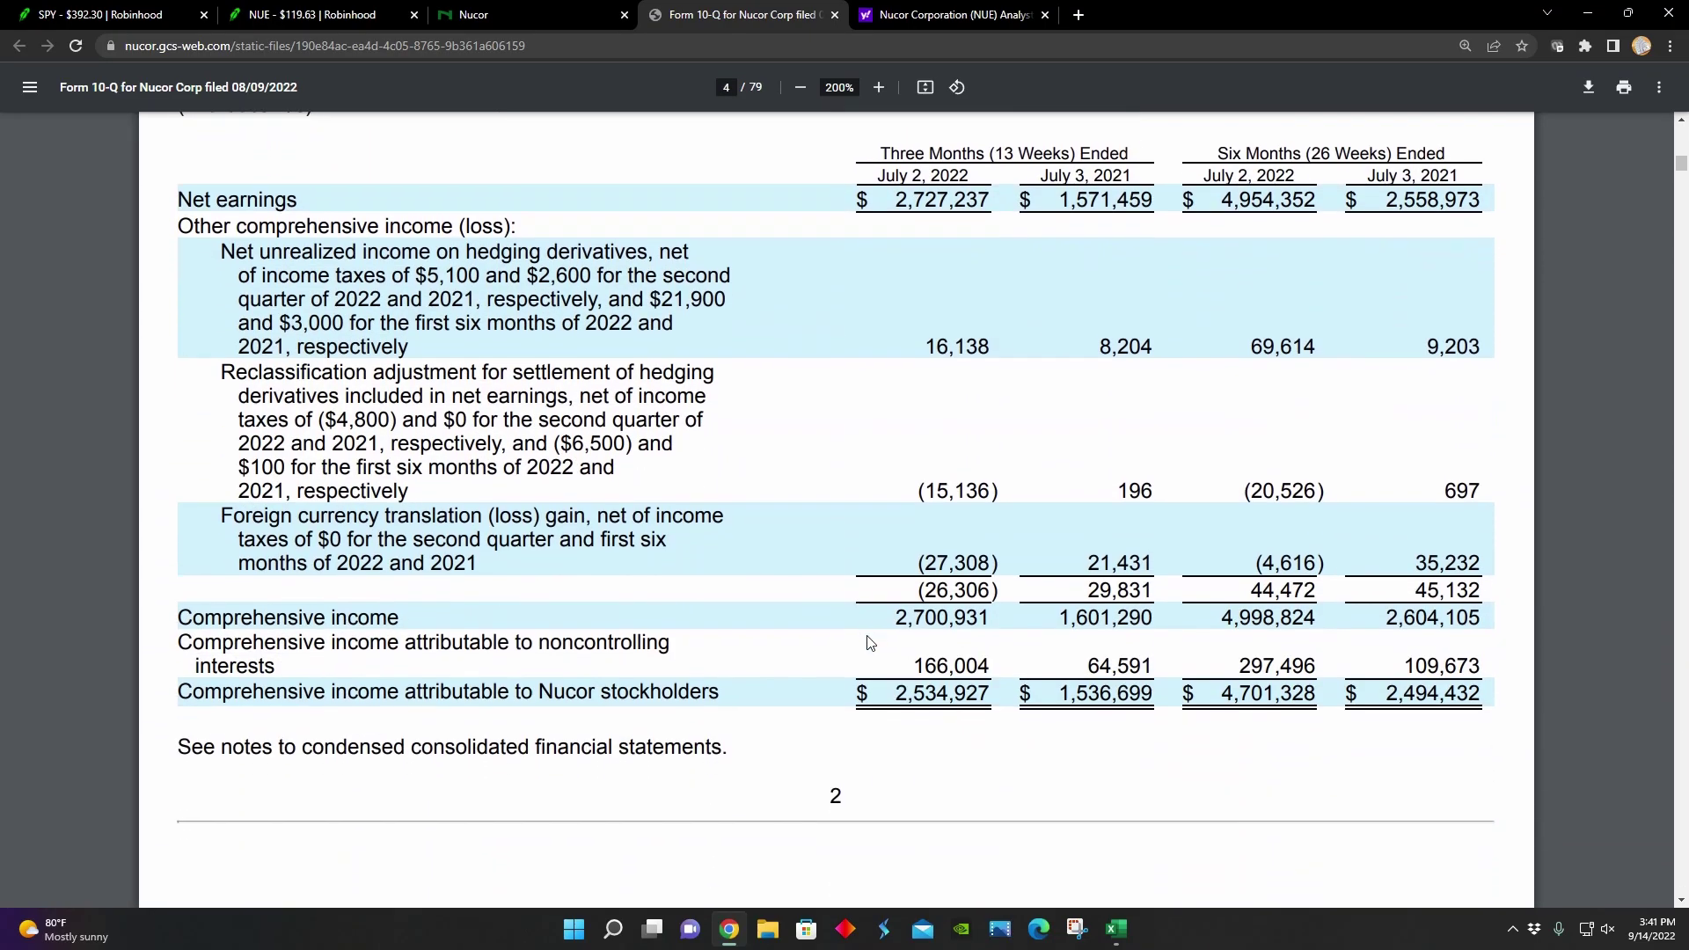
{"action": "scroll", "coordinate": [911, 680], "scroll_direction": "down", "scroll_amount": 12}
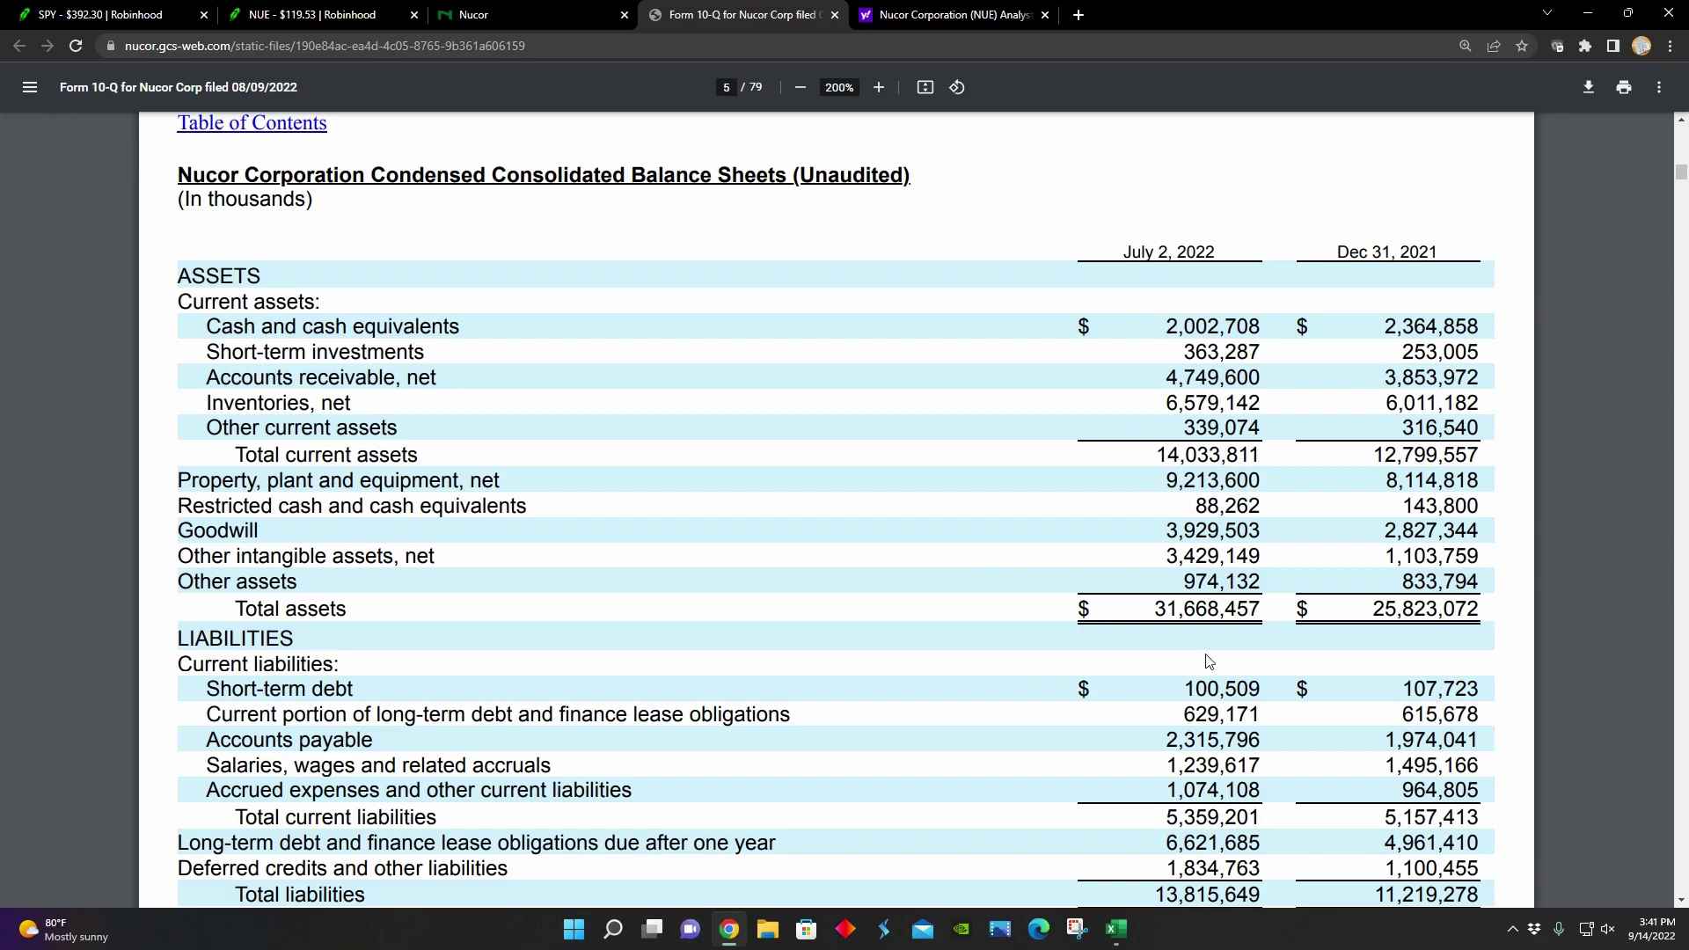
- Read through the page 5 balance sheet to total liabilities and equity of $31,668,457
{"action": "scroll", "coordinate": [1185, 622], "scroll_direction": "down", "scroll_amount": 5}
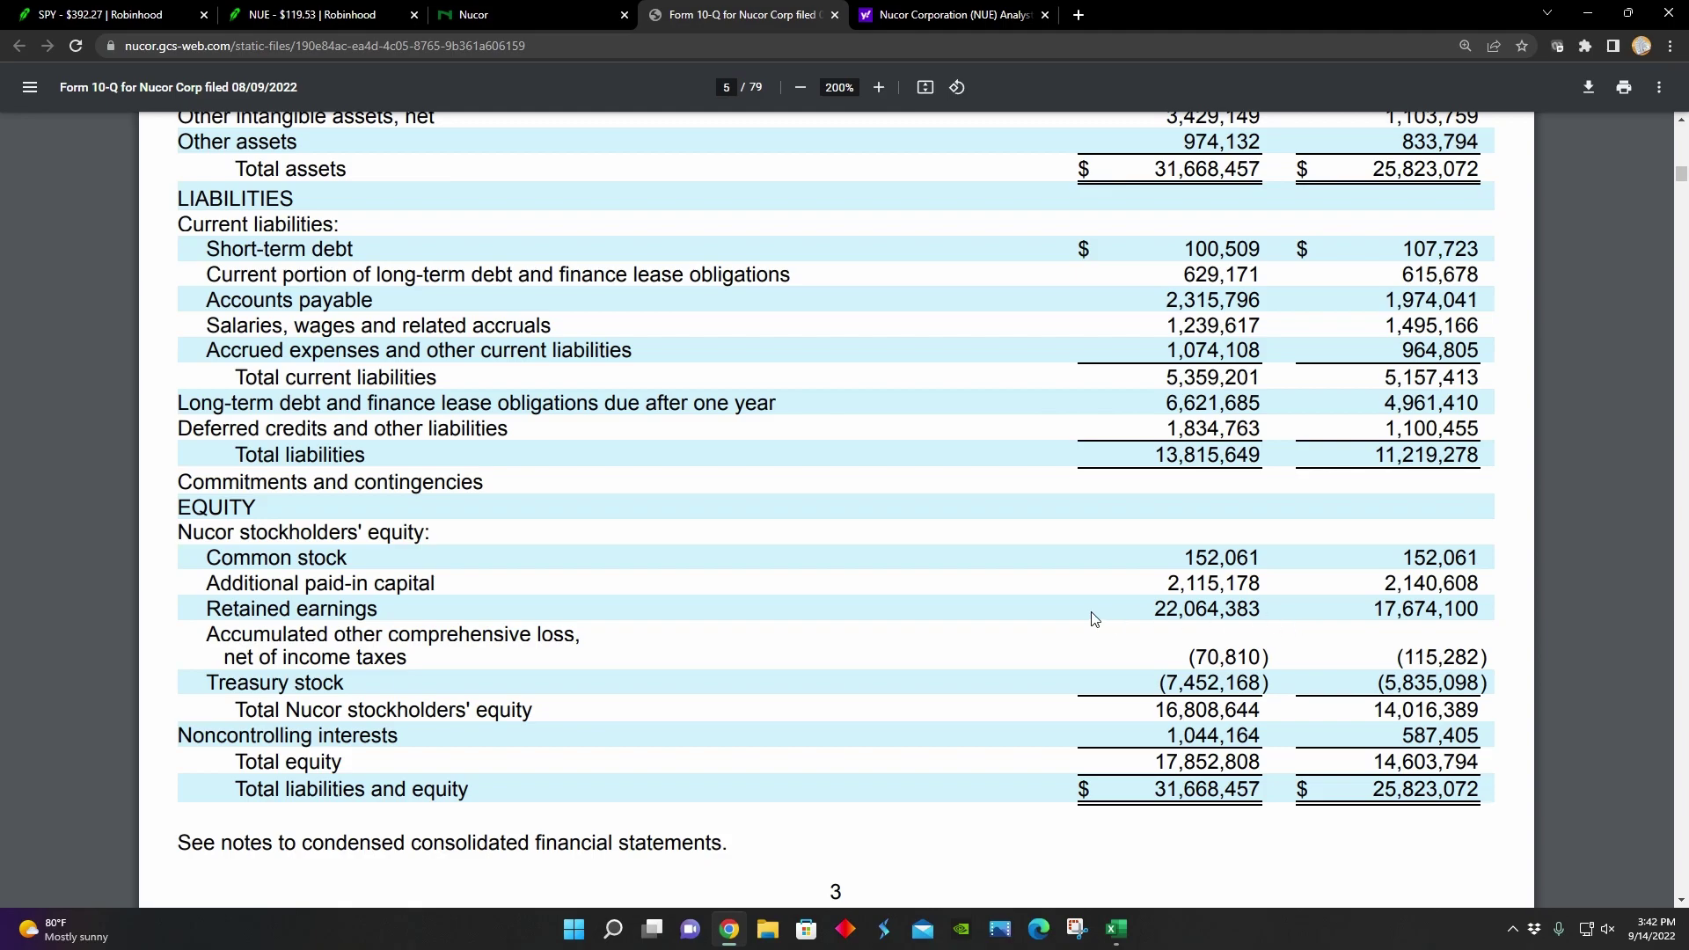
{"action": "scroll", "coordinate": [1094, 619], "scroll_direction": "down", "scroll_amount": 1}
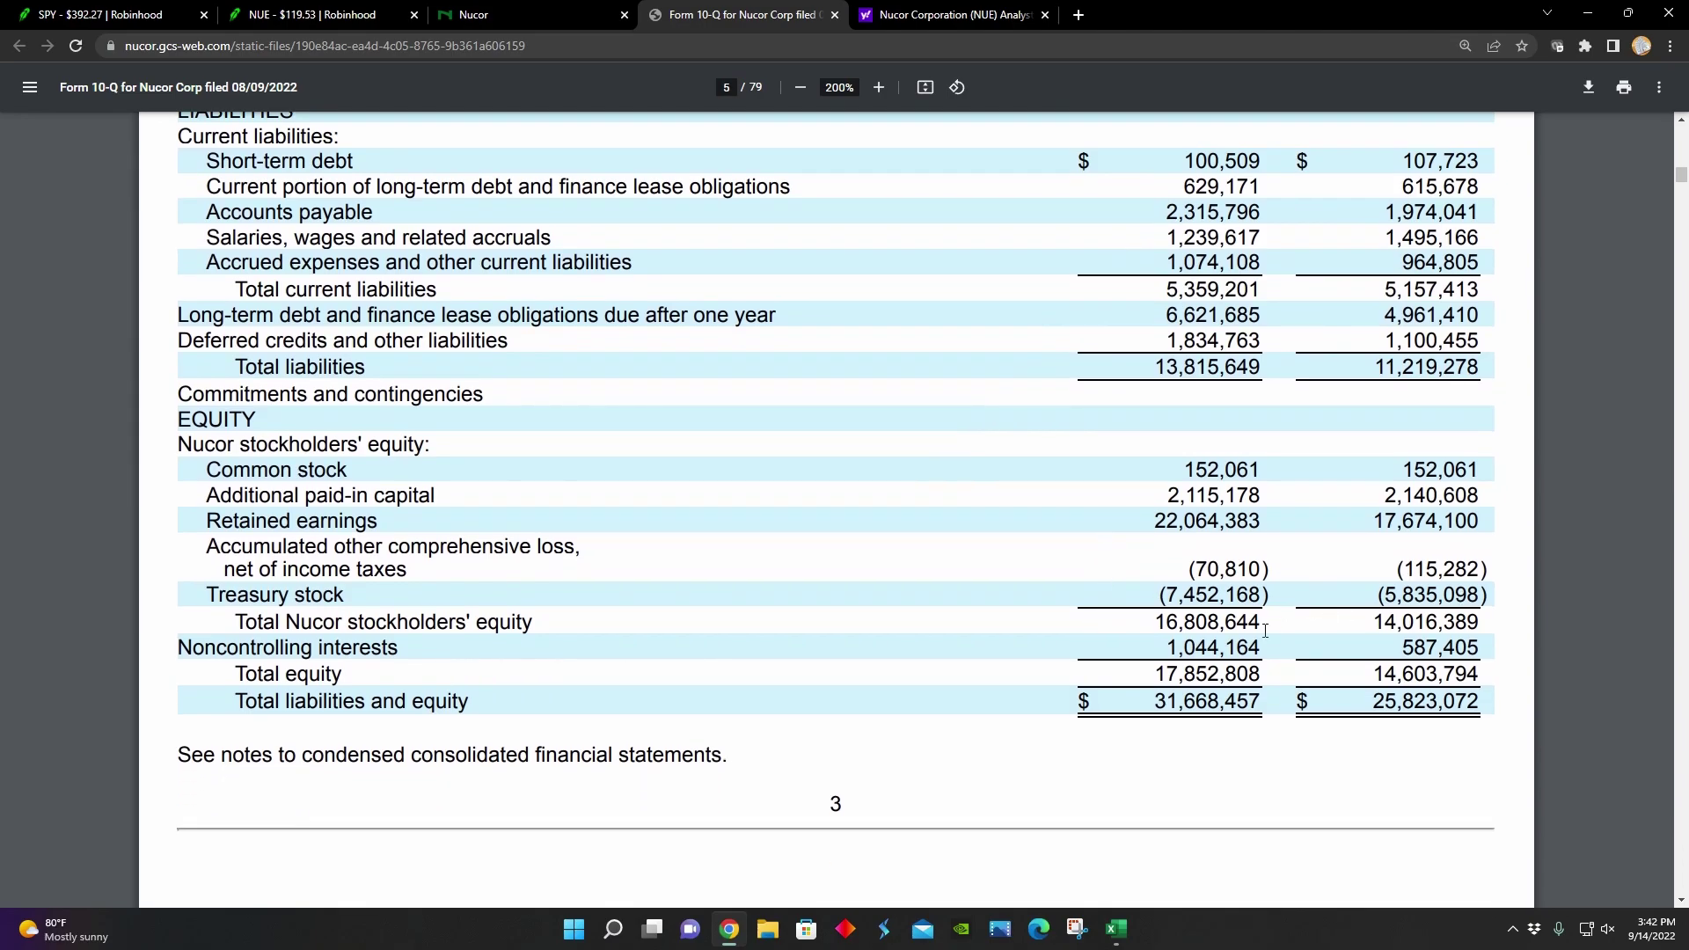
{"action": "scroll", "coordinate": [1223, 638], "scroll_direction": "down", "scroll_amount": 10}
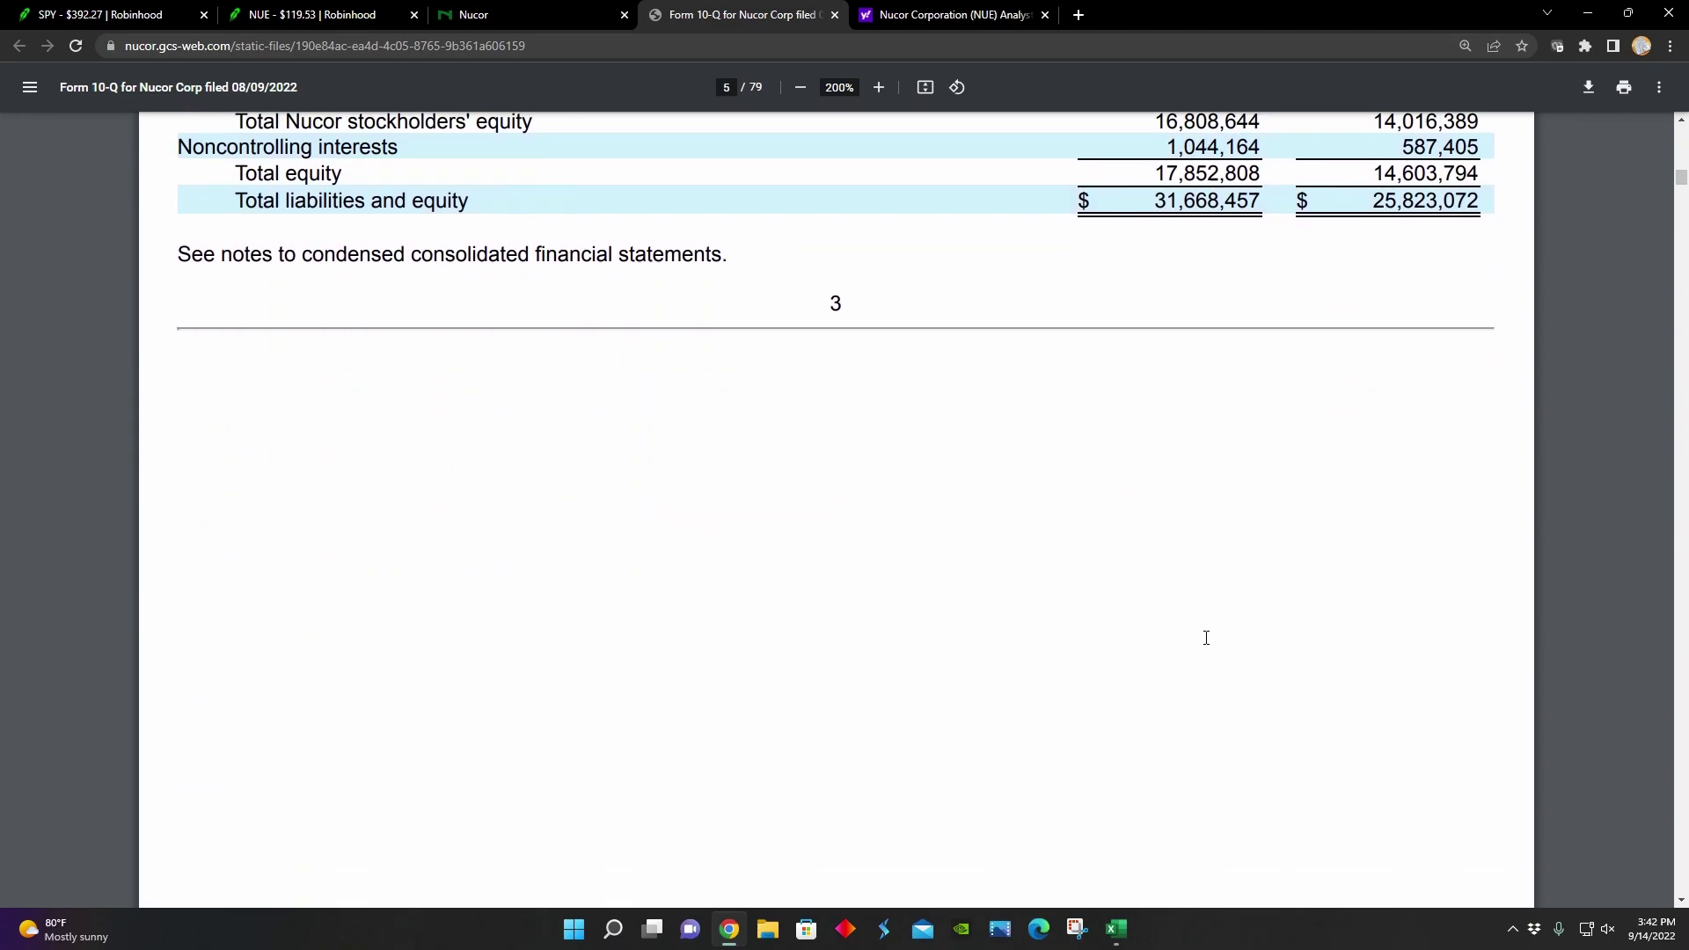
- Review the cash flow investing and financing rows, including capital expenditures of (968,795) and ending cash of $2,090,970
{"action": "scroll", "coordinate": [1211, 640], "scroll_direction": "down", "scroll_amount": 5}
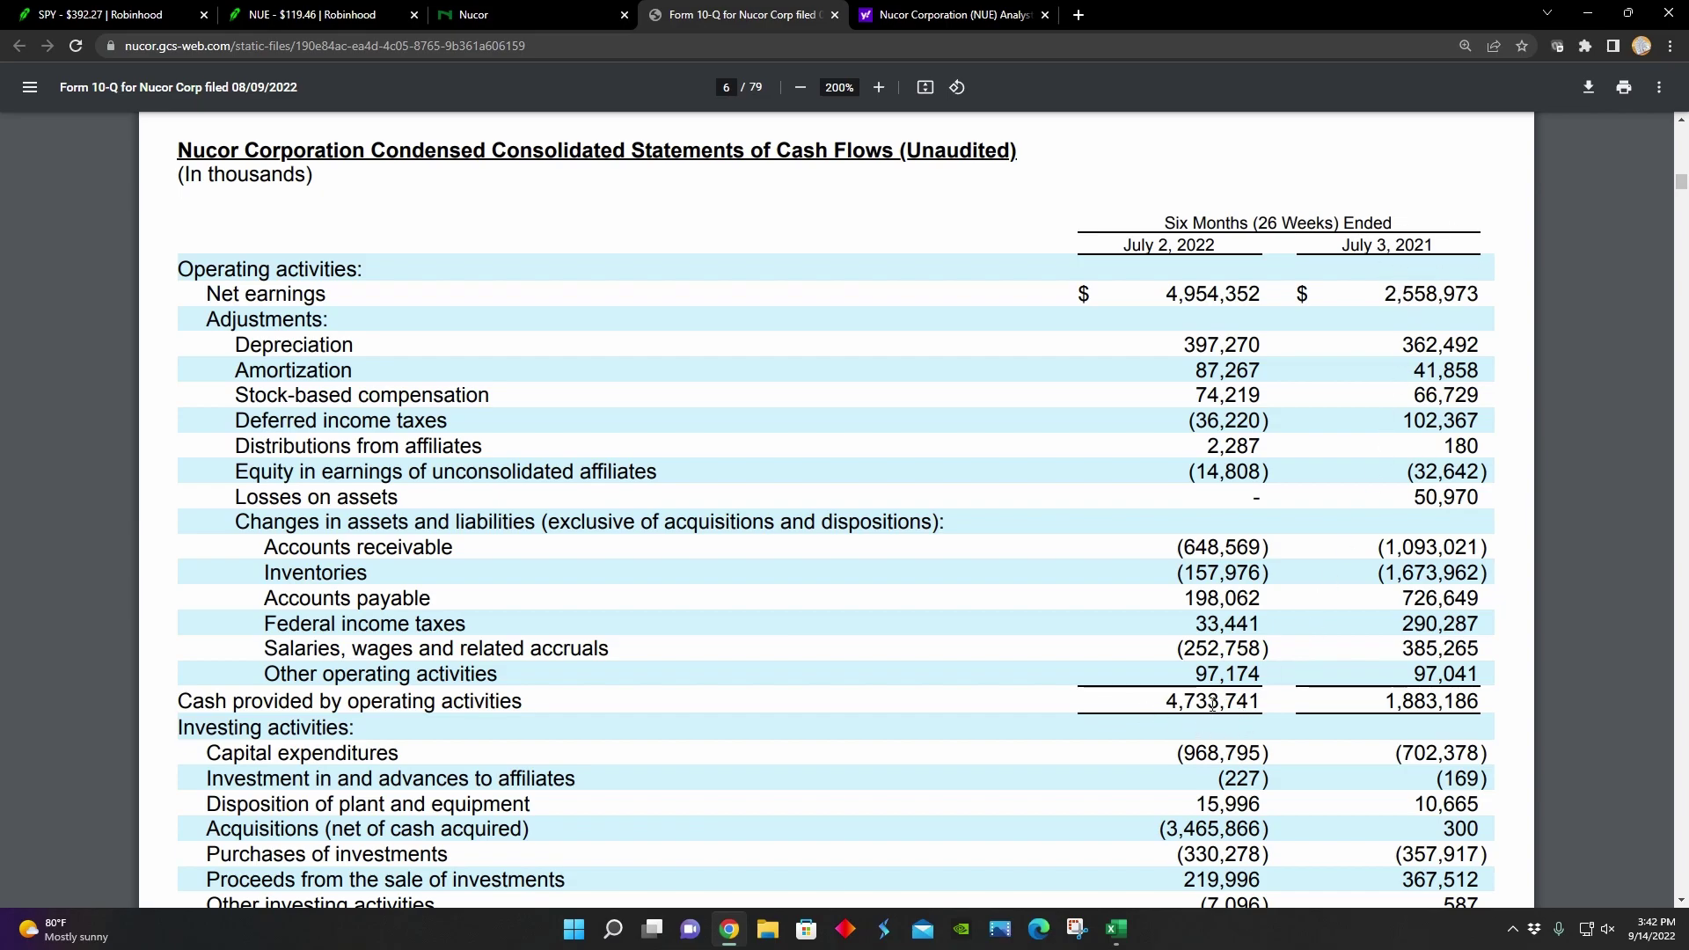
{"action": "scroll", "coordinate": [1166, 702], "scroll_direction": "down", "scroll_amount": 1}
{"action": "scroll", "coordinate": [1166, 702], "scroll_direction": "down", "scroll_amount": 6}
{"action": "scroll", "coordinate": [1165, 704], "scroll_direction": "down", "scroll_amount": 1}
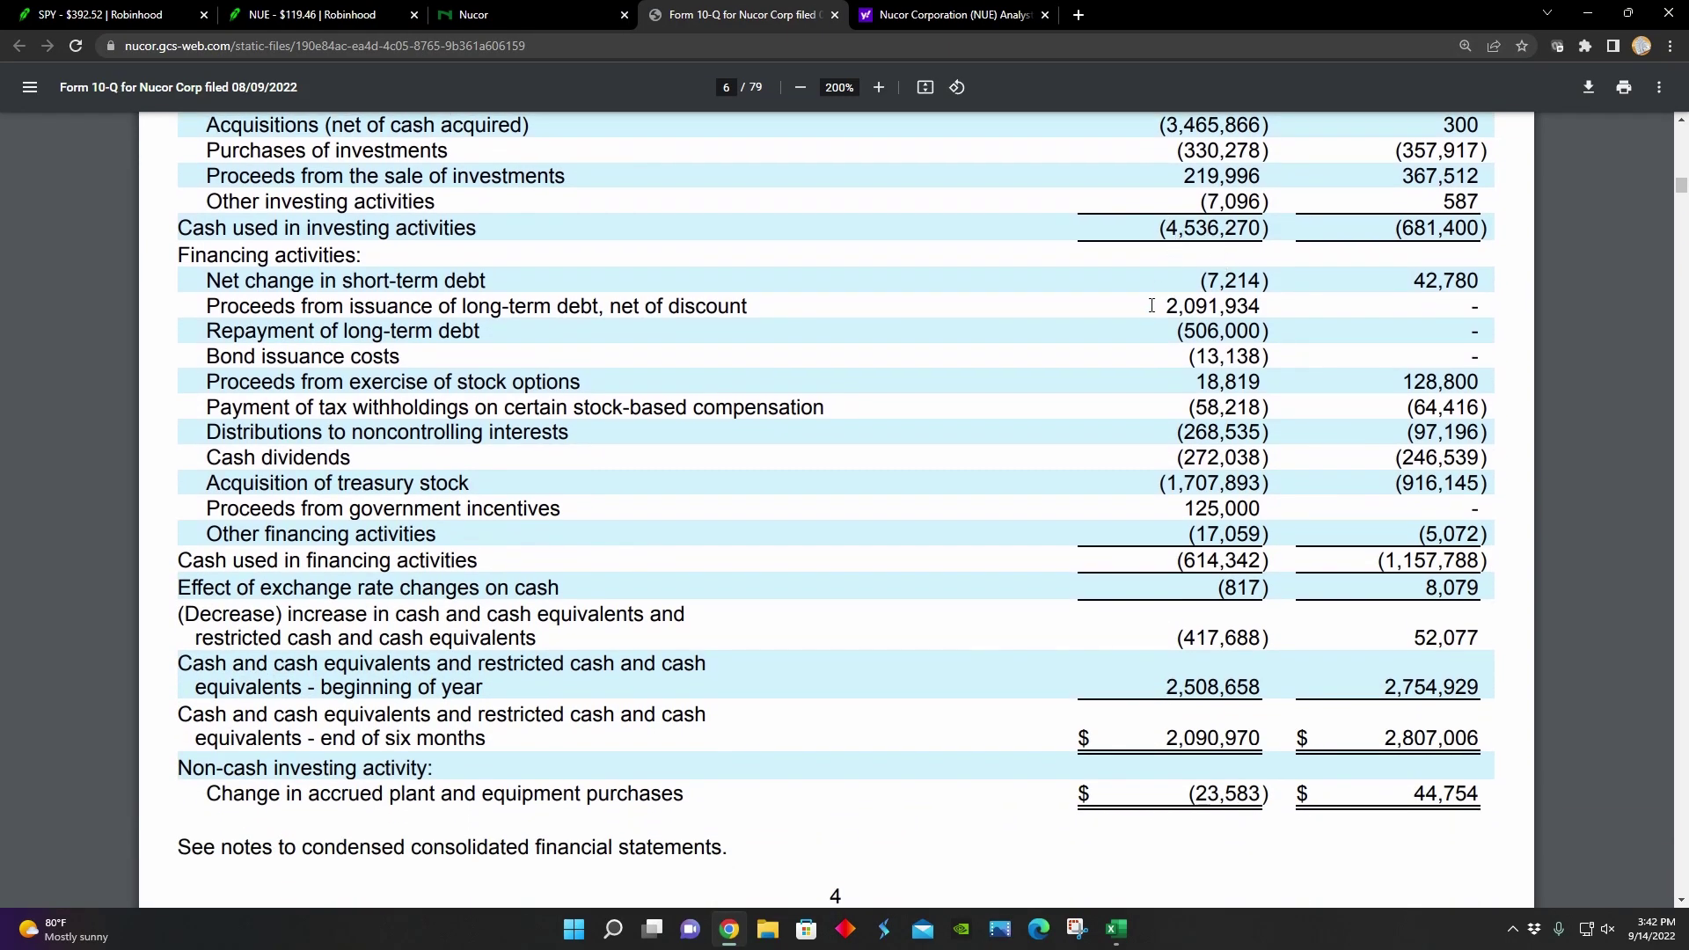
{"action": "scroll", "coordinate": [1163, 402], "scroll_direction": "up", "scroll_amount": 1}
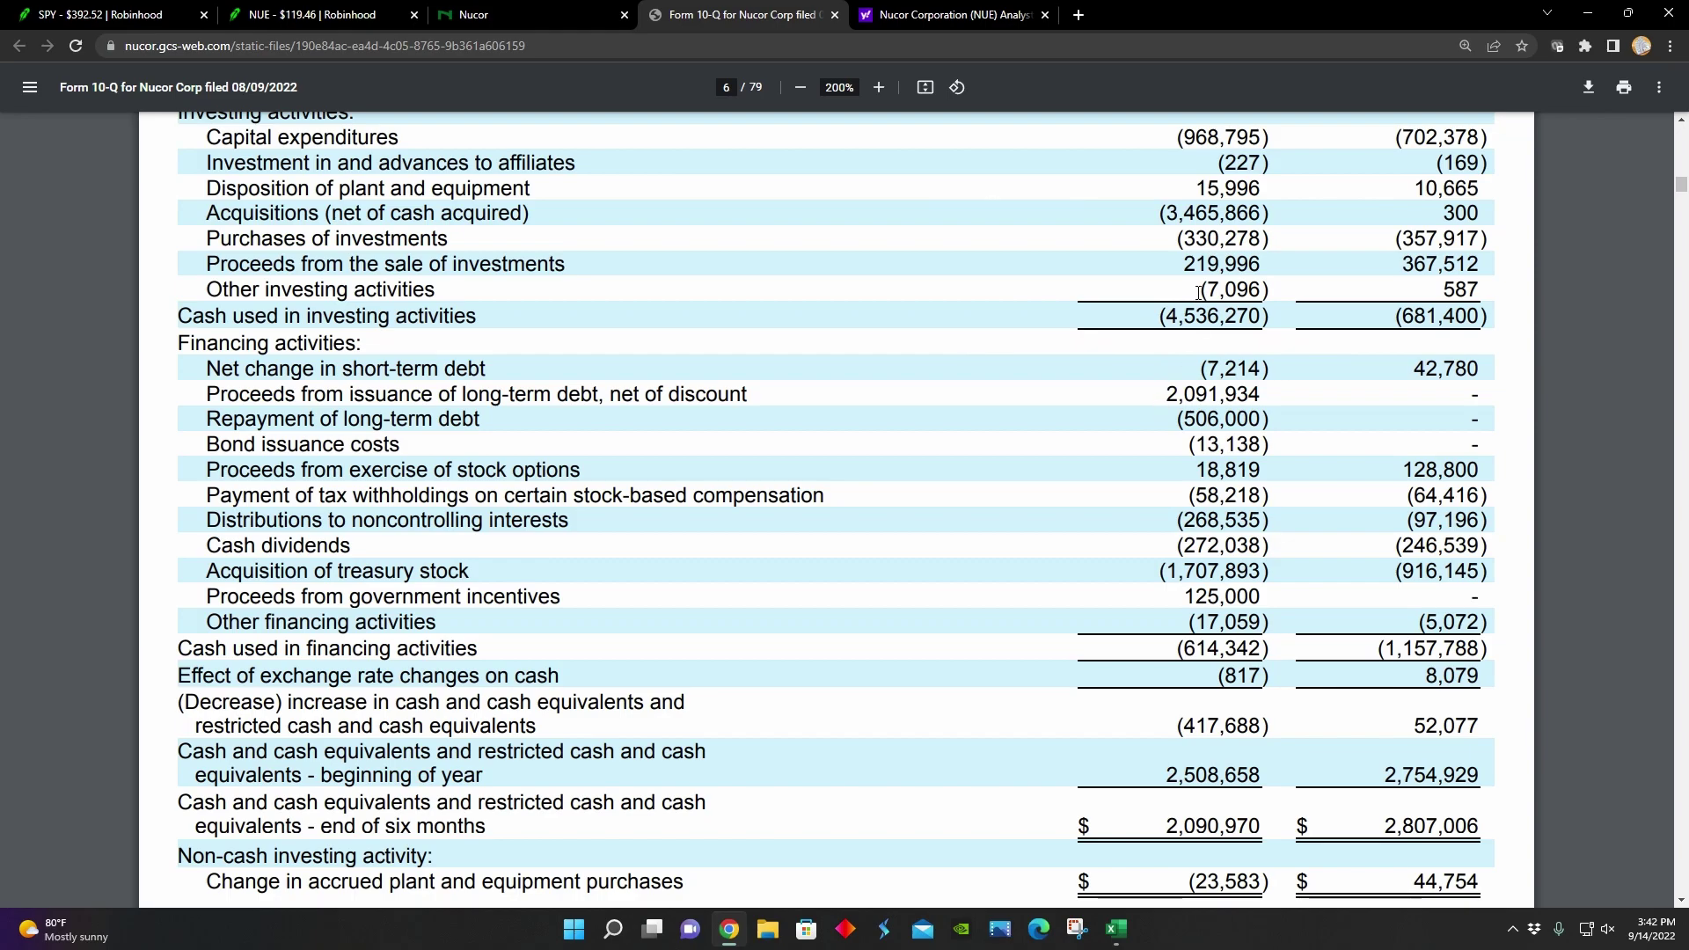
{"action": "scroll", "coordinate": [1152, 475], "scroll_direction": "down", "scroll_amount": 1}
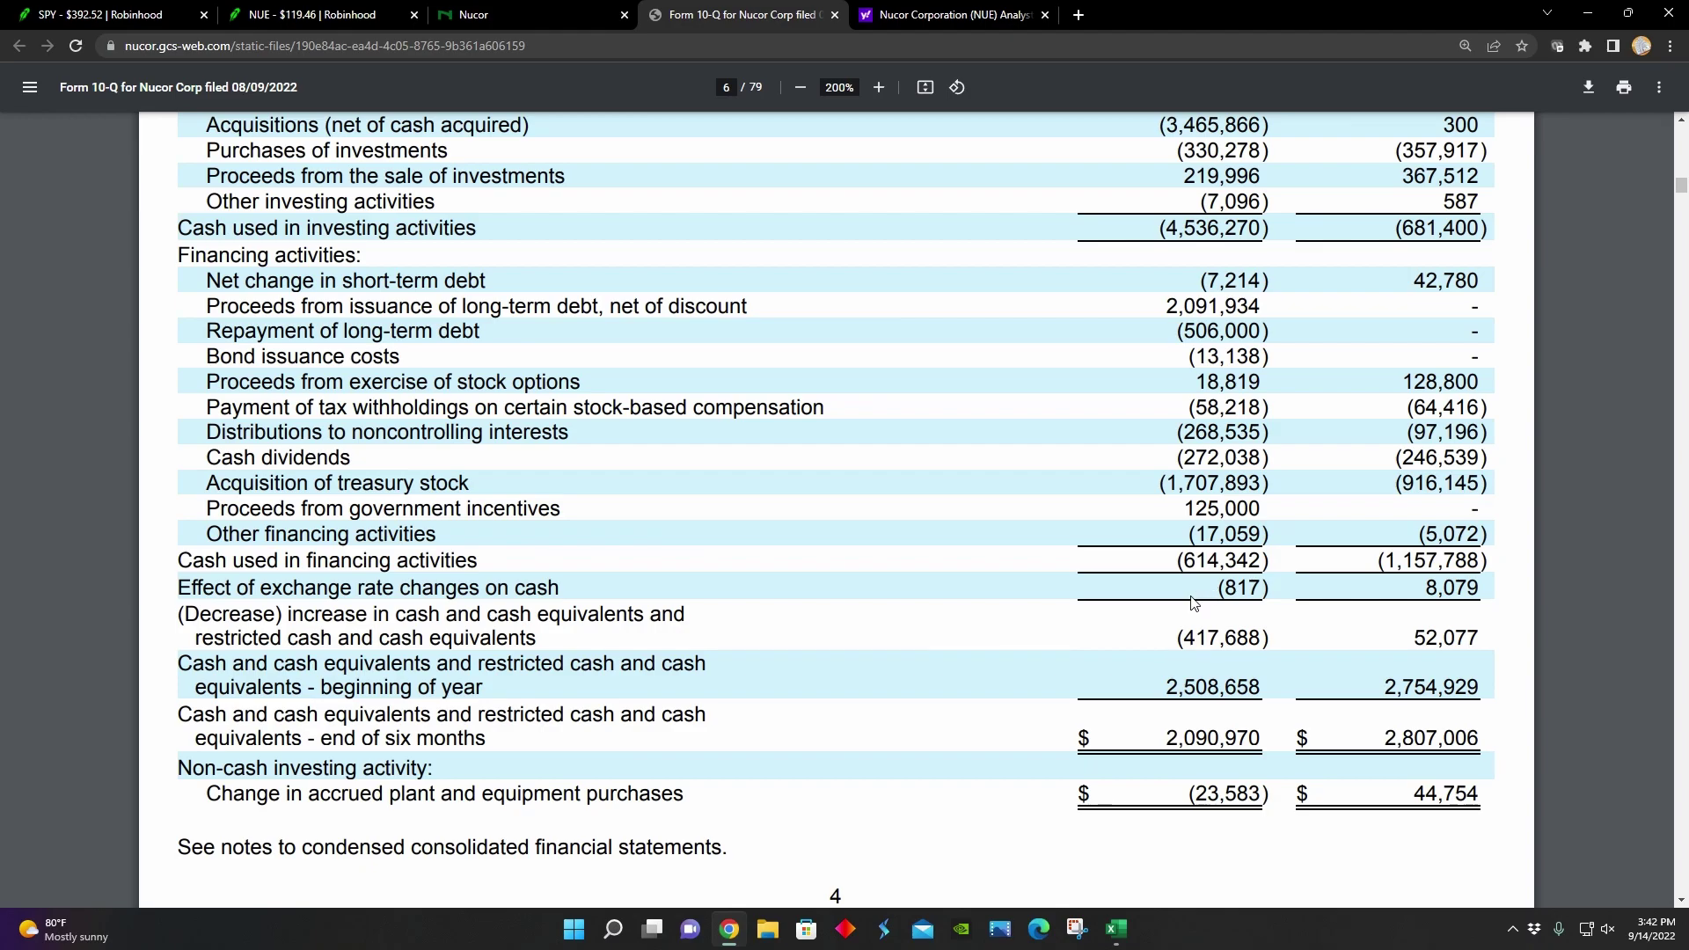
{"action": "scroll", "coordinate": [1223, 482], "scroll_direction": "up", "scroll_amount": 1}
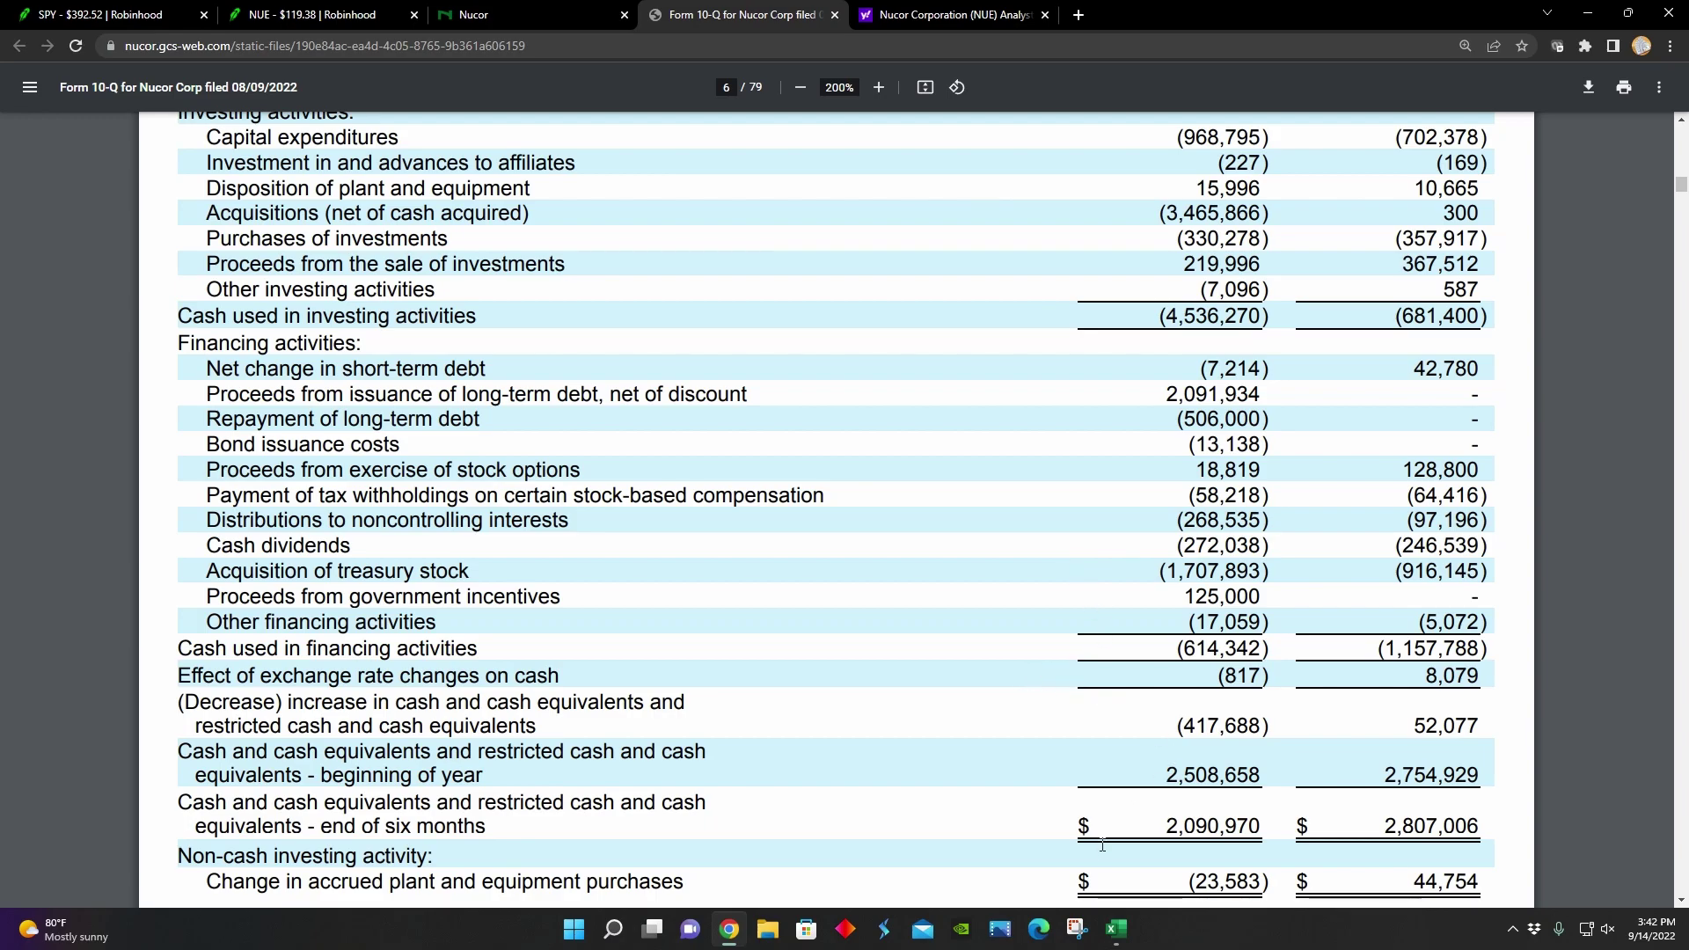
{"action": "left_click", "coordinate": [725, 934]}
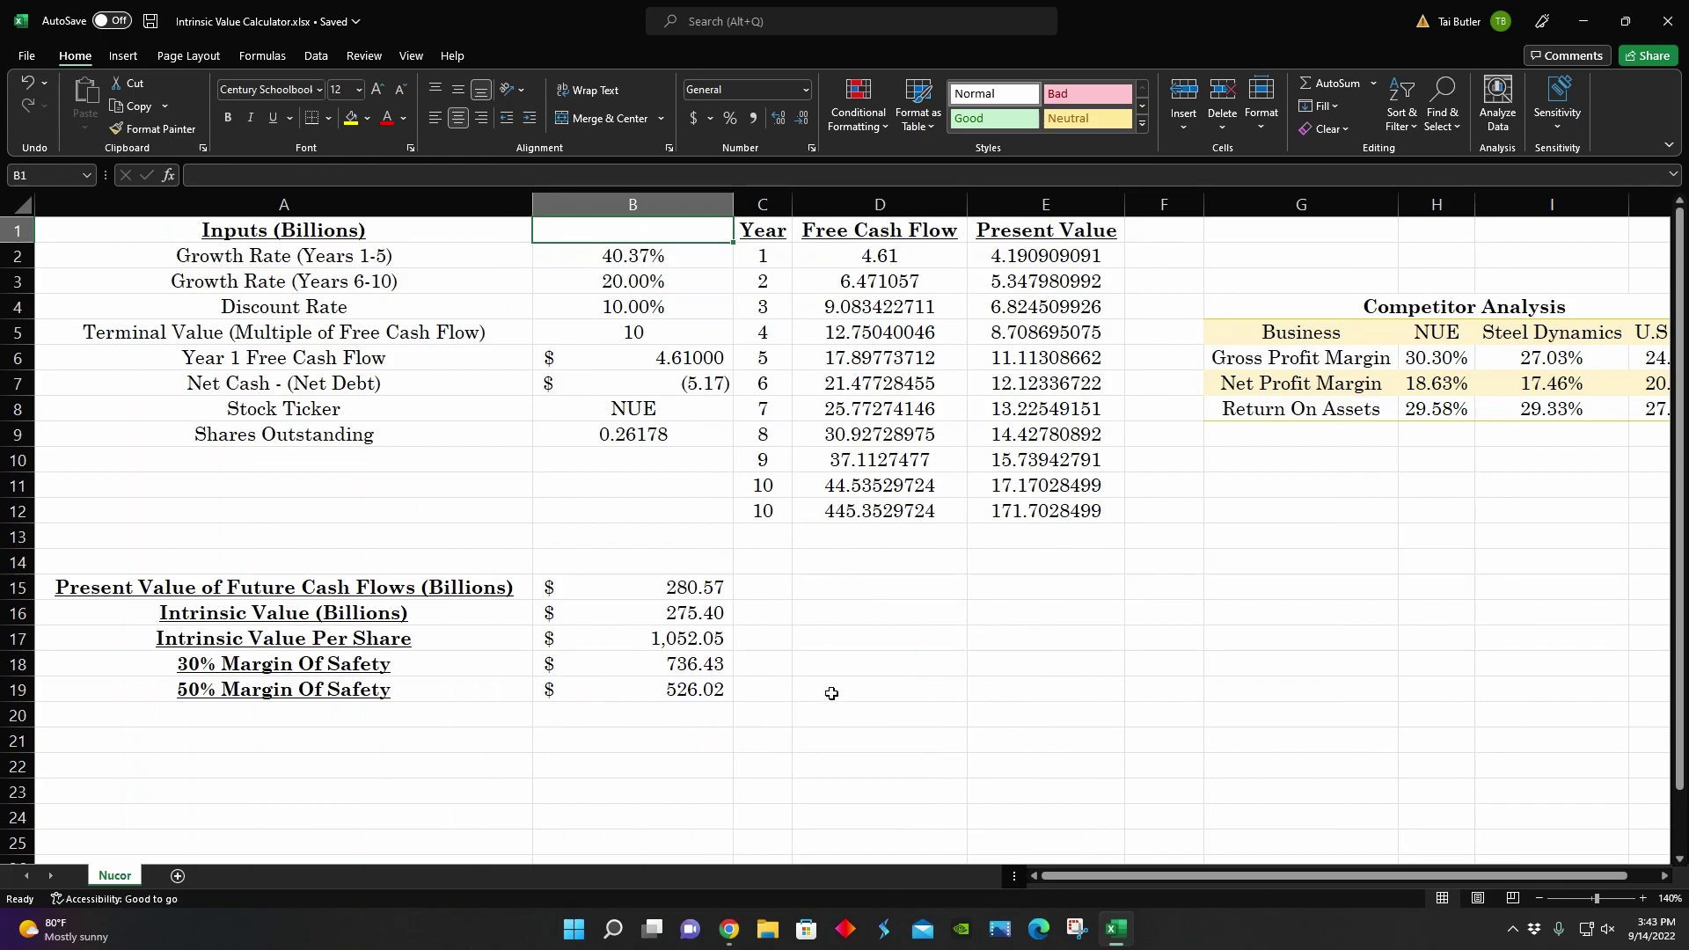
{"action": "left_click", "coordinate": [647, 261]}
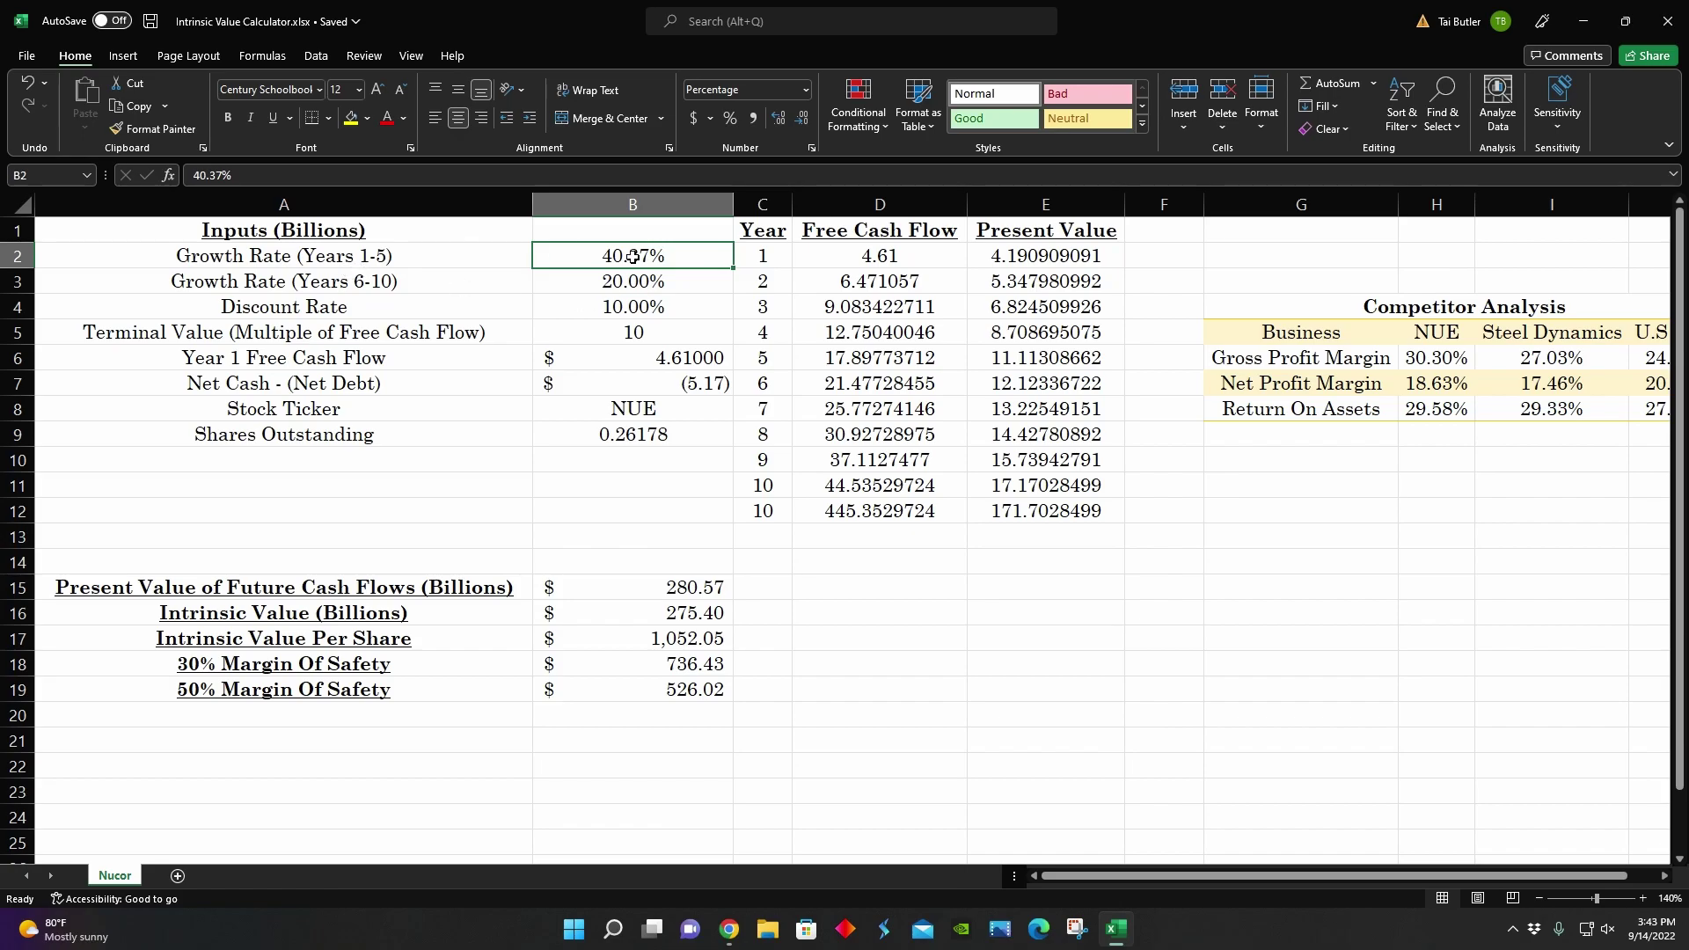
{"action": "left_click", "coordinate": [729, 933]}
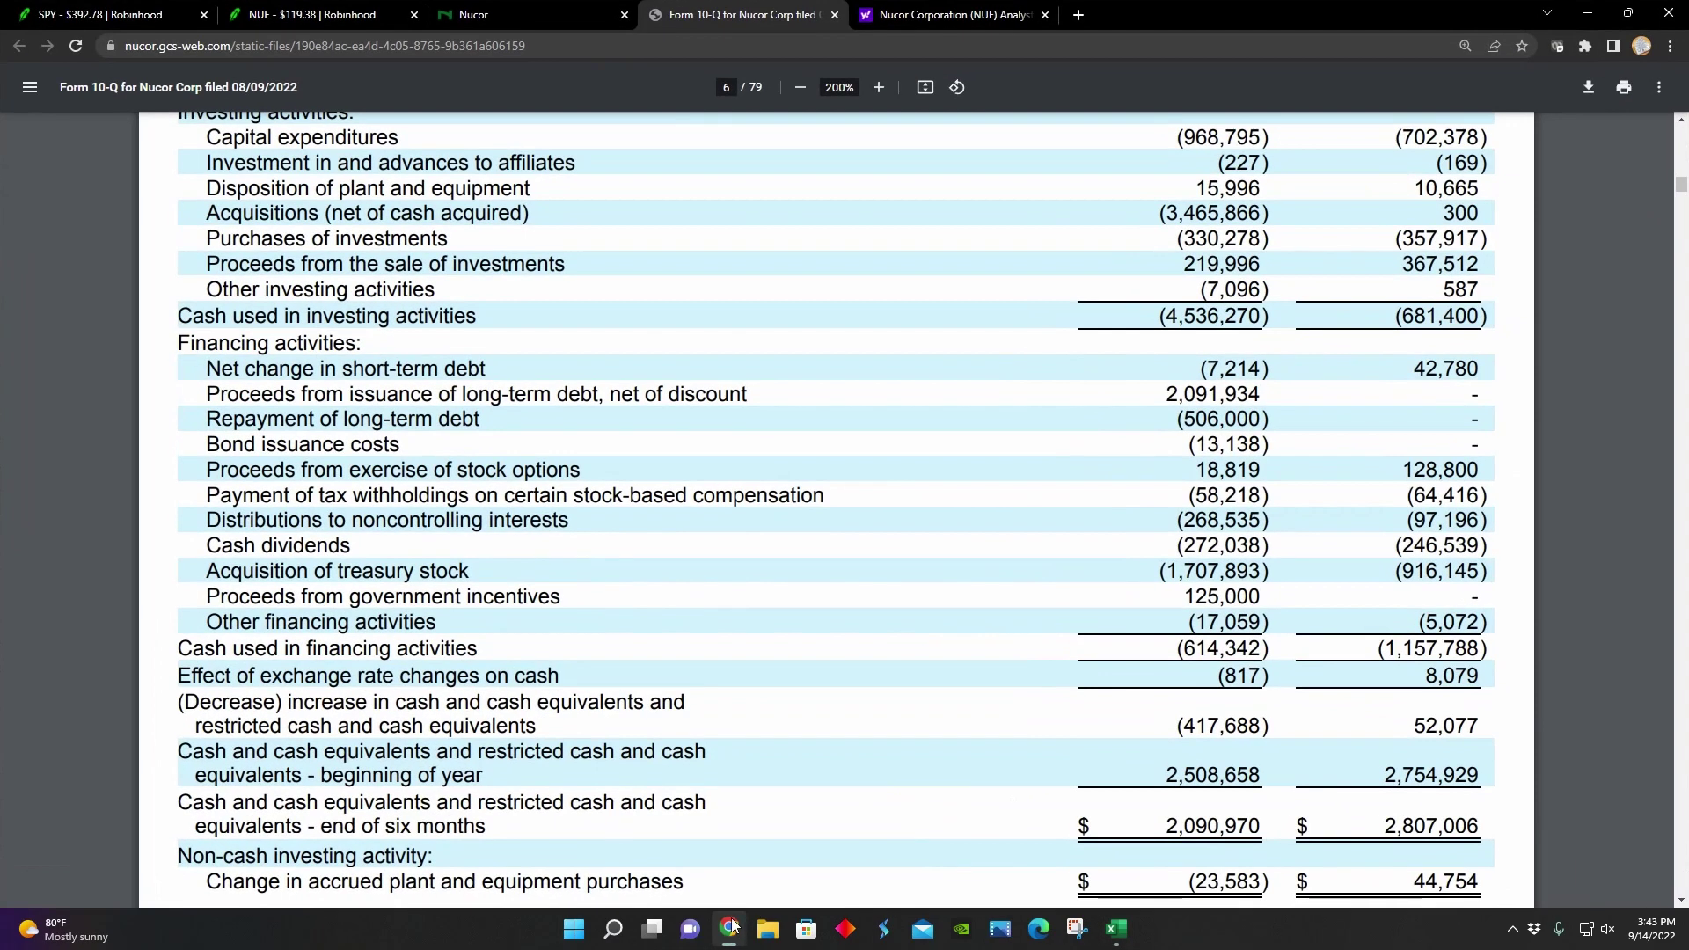
- Read Nucor's Next 5 Years growth estimate of 40.37% on the Yahoo Finance Analysis page
{"action": "left_click", "coordinate": [945, 15]}
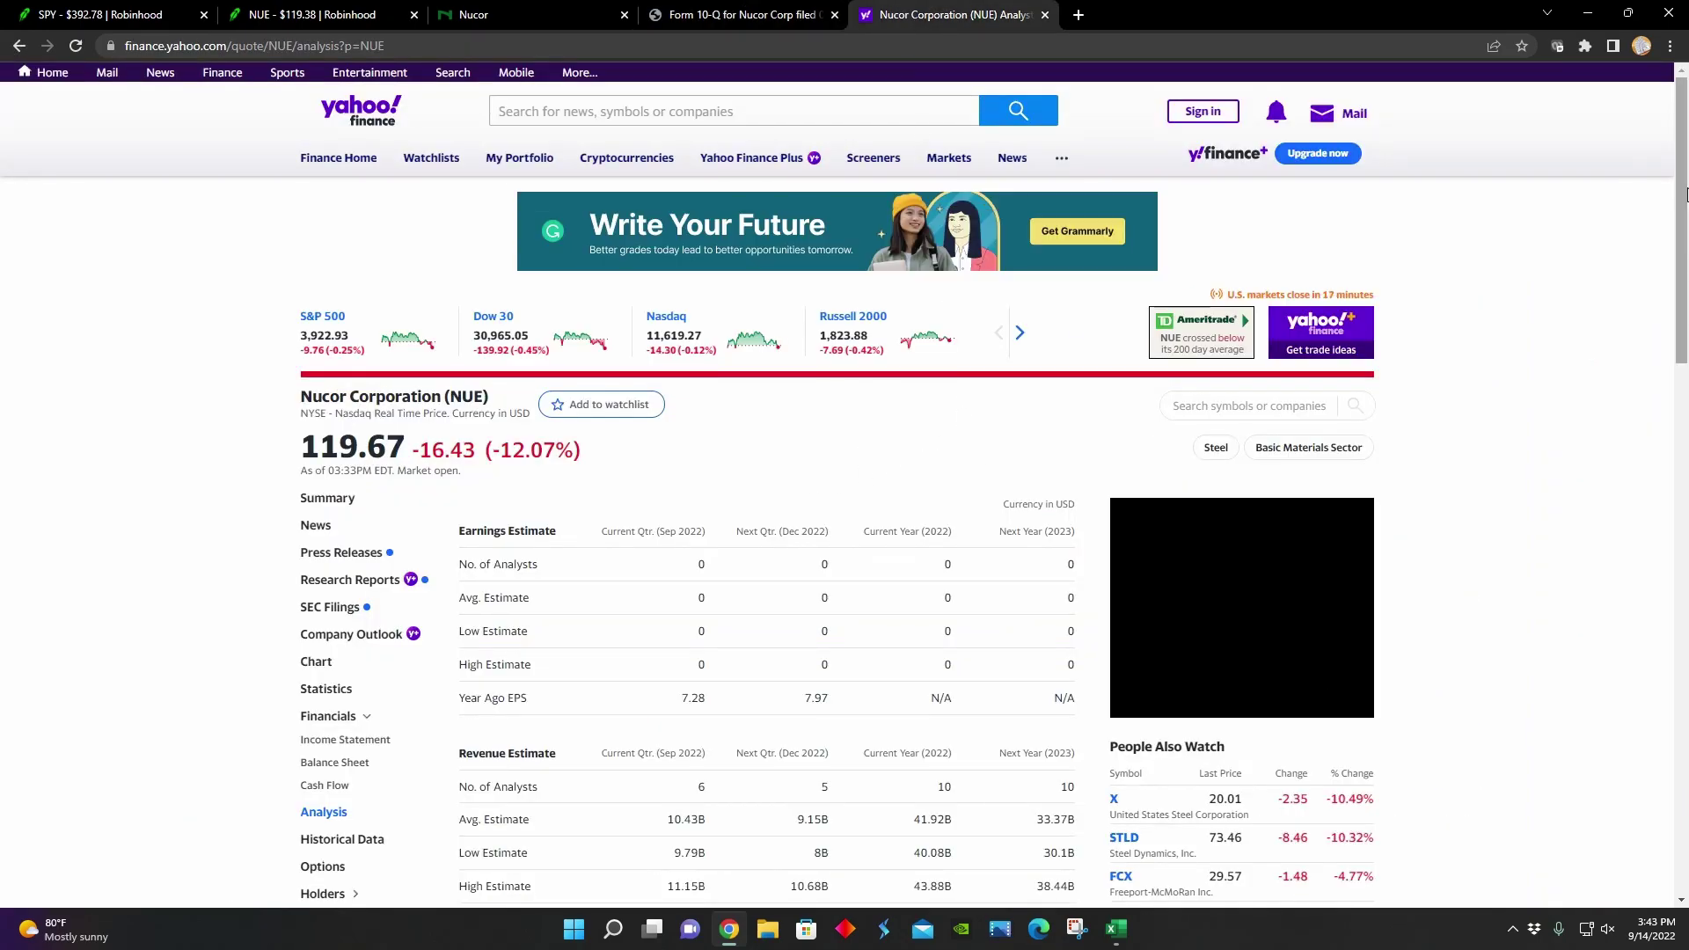
{"action": "left_click_drag", "start_coordinate": [1682, 230], "coordinate": [1684, 662]}
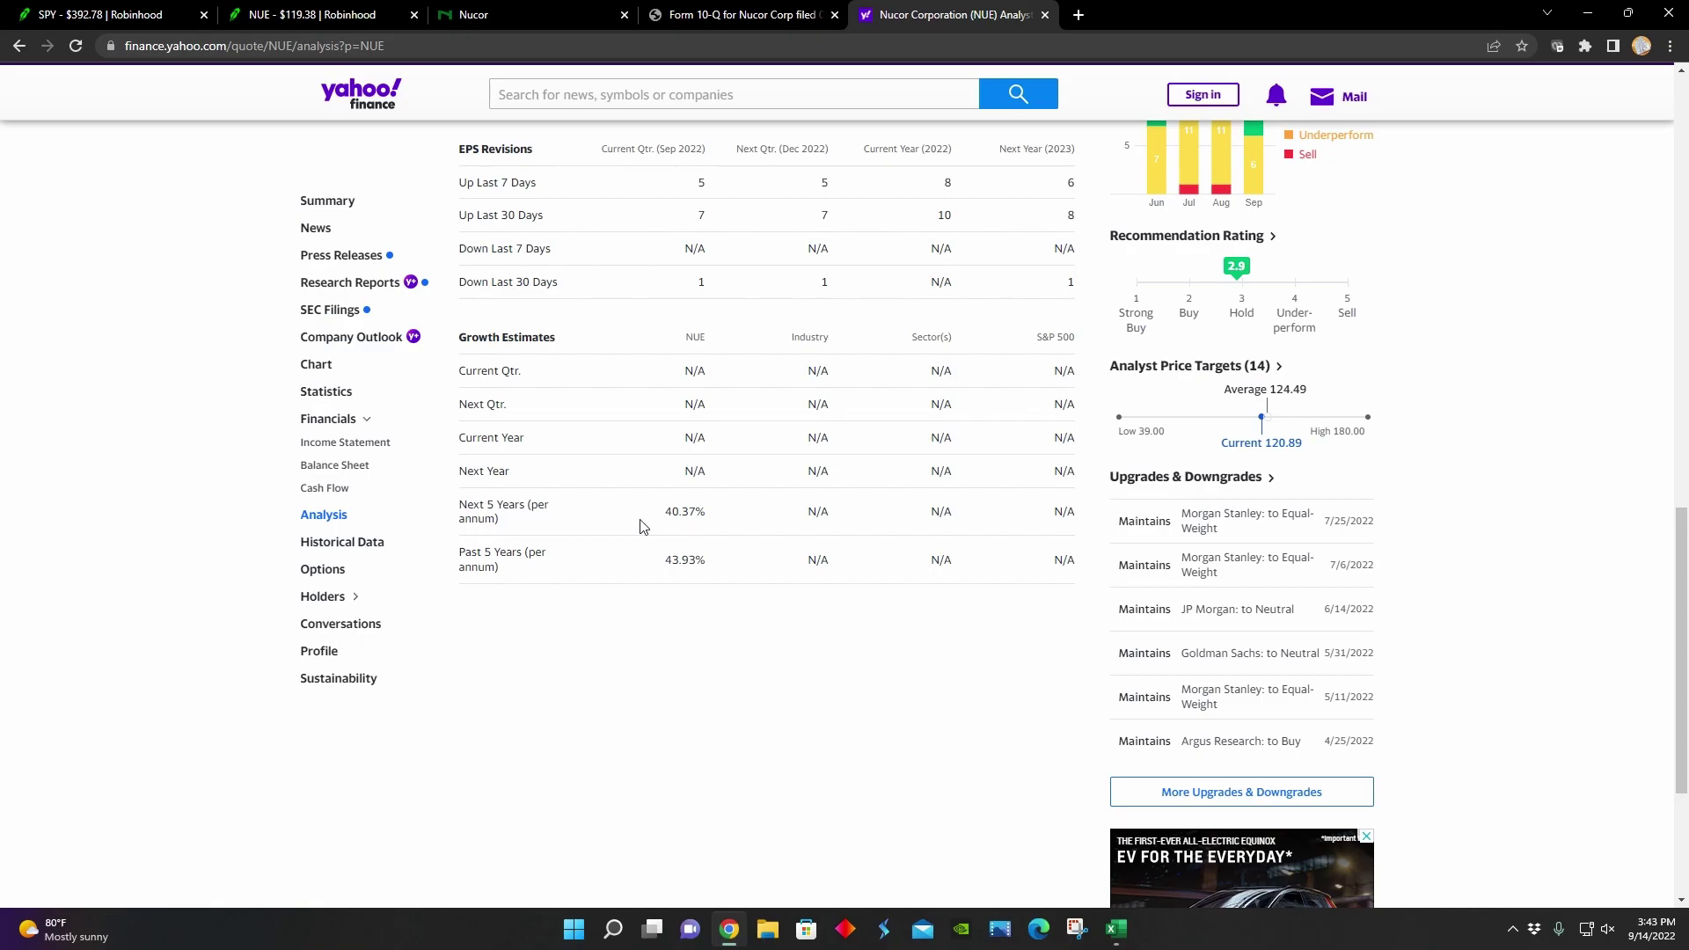
{"action": "scroll", "coordinate": [709, 567], "scroll_direction": "up", "scroll_amount": 1}
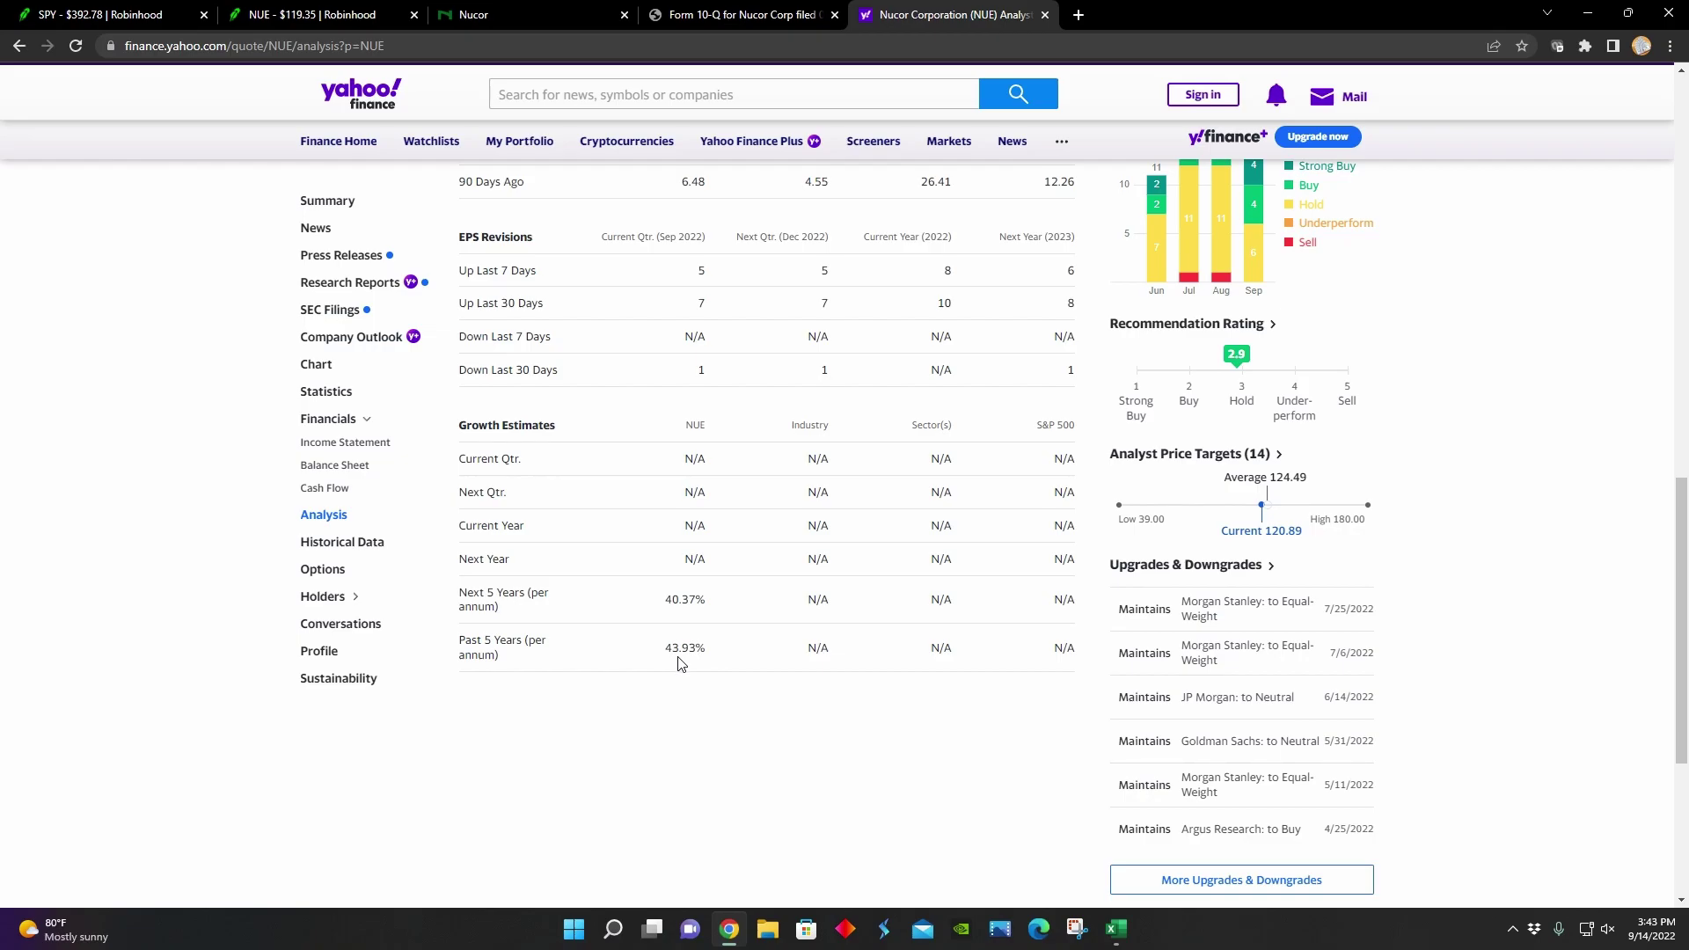
{"action": "scroll", "coordinate": [679, 664], "scroll_direction": "up", "scroll_amount": 15}
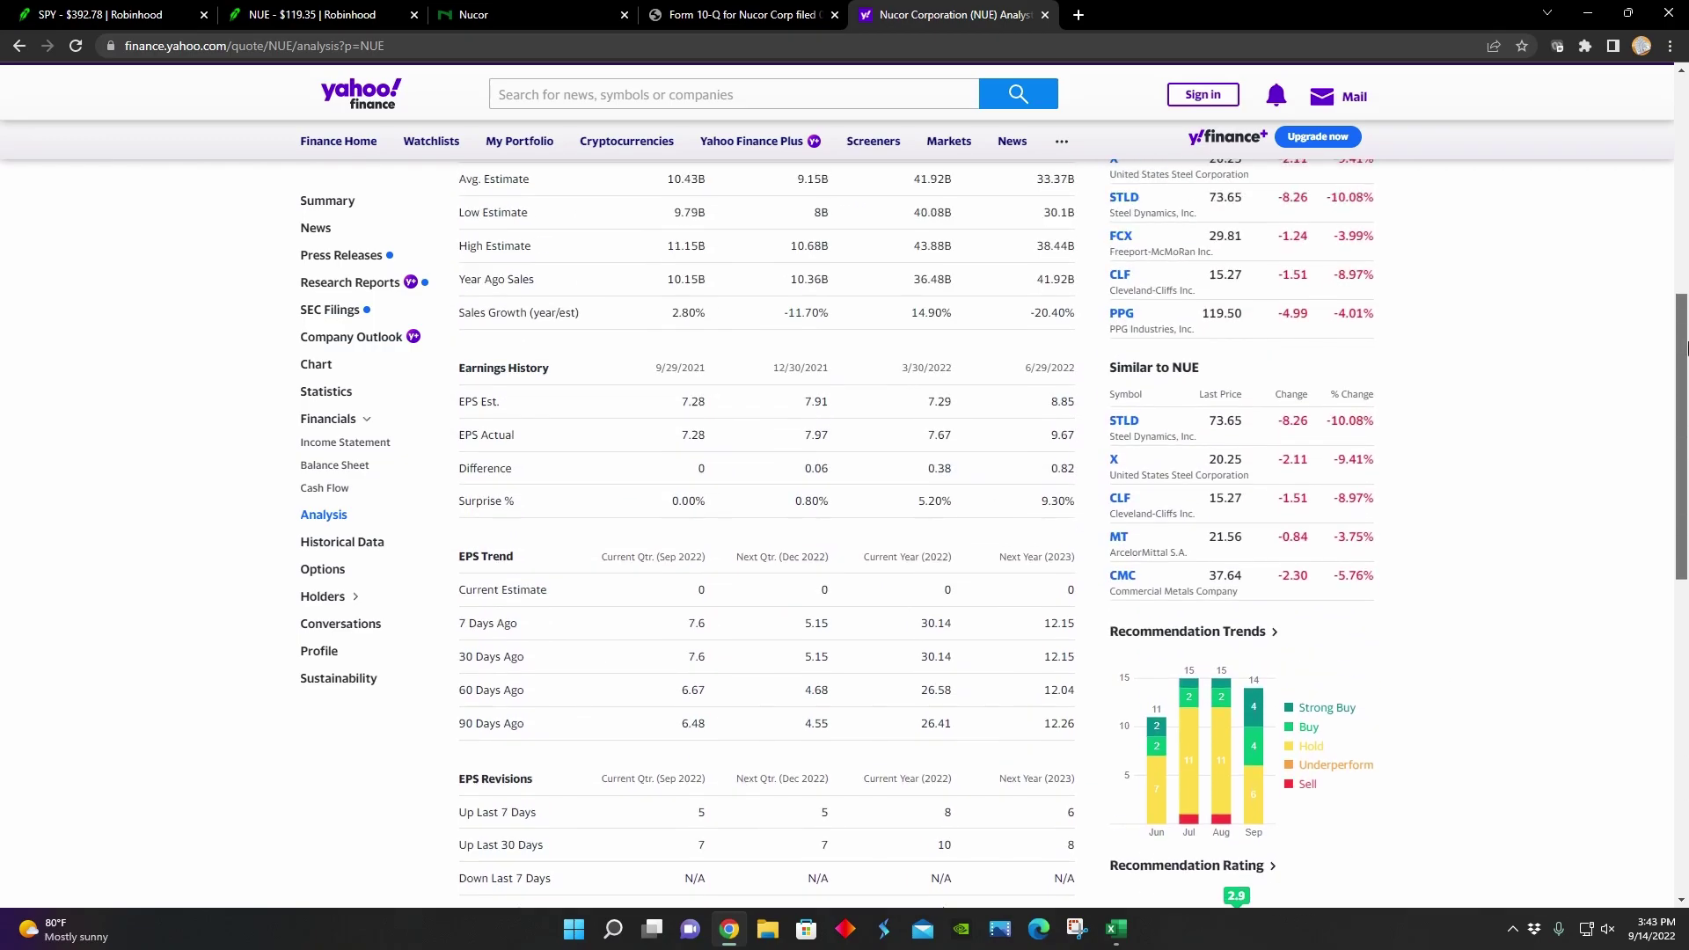
- Review the calculator's growth, free cash flow, net cash and share inputs, and the $1,052.05 per-share and $526.02 margin-of-safety formulas
{"action": "left_click", "coordinate": [1116, 929]}
{"action": "left_click", "coordinate": [655, 281]}
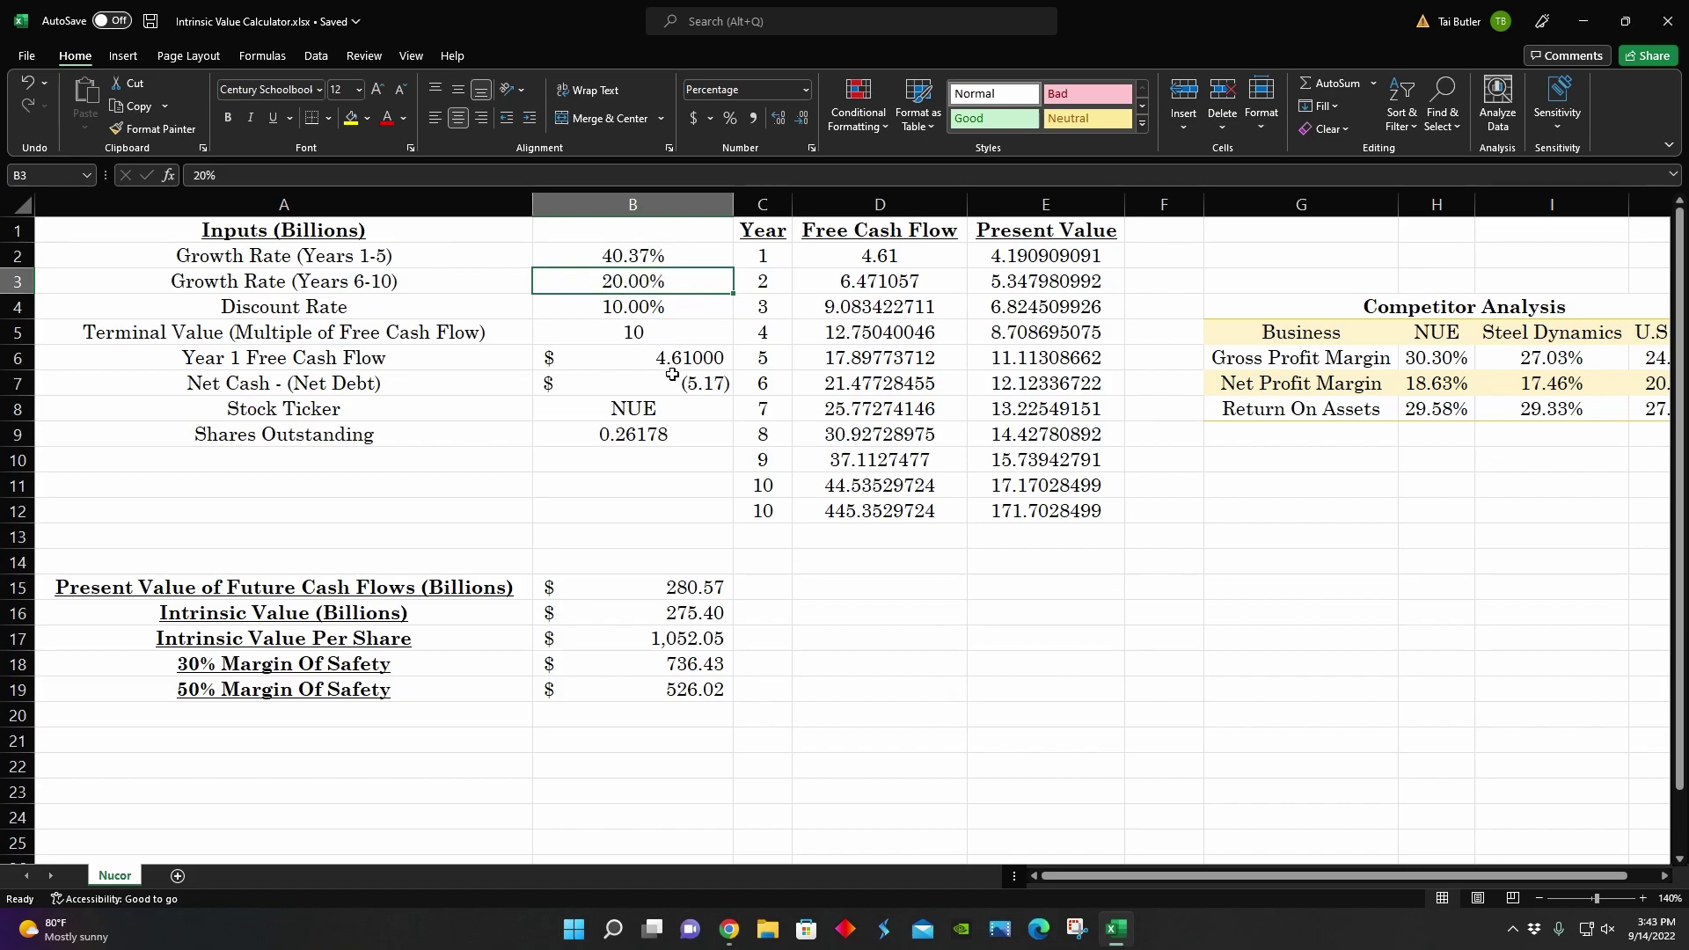
{"action": "left_click", "coordinate": [645, 362]}
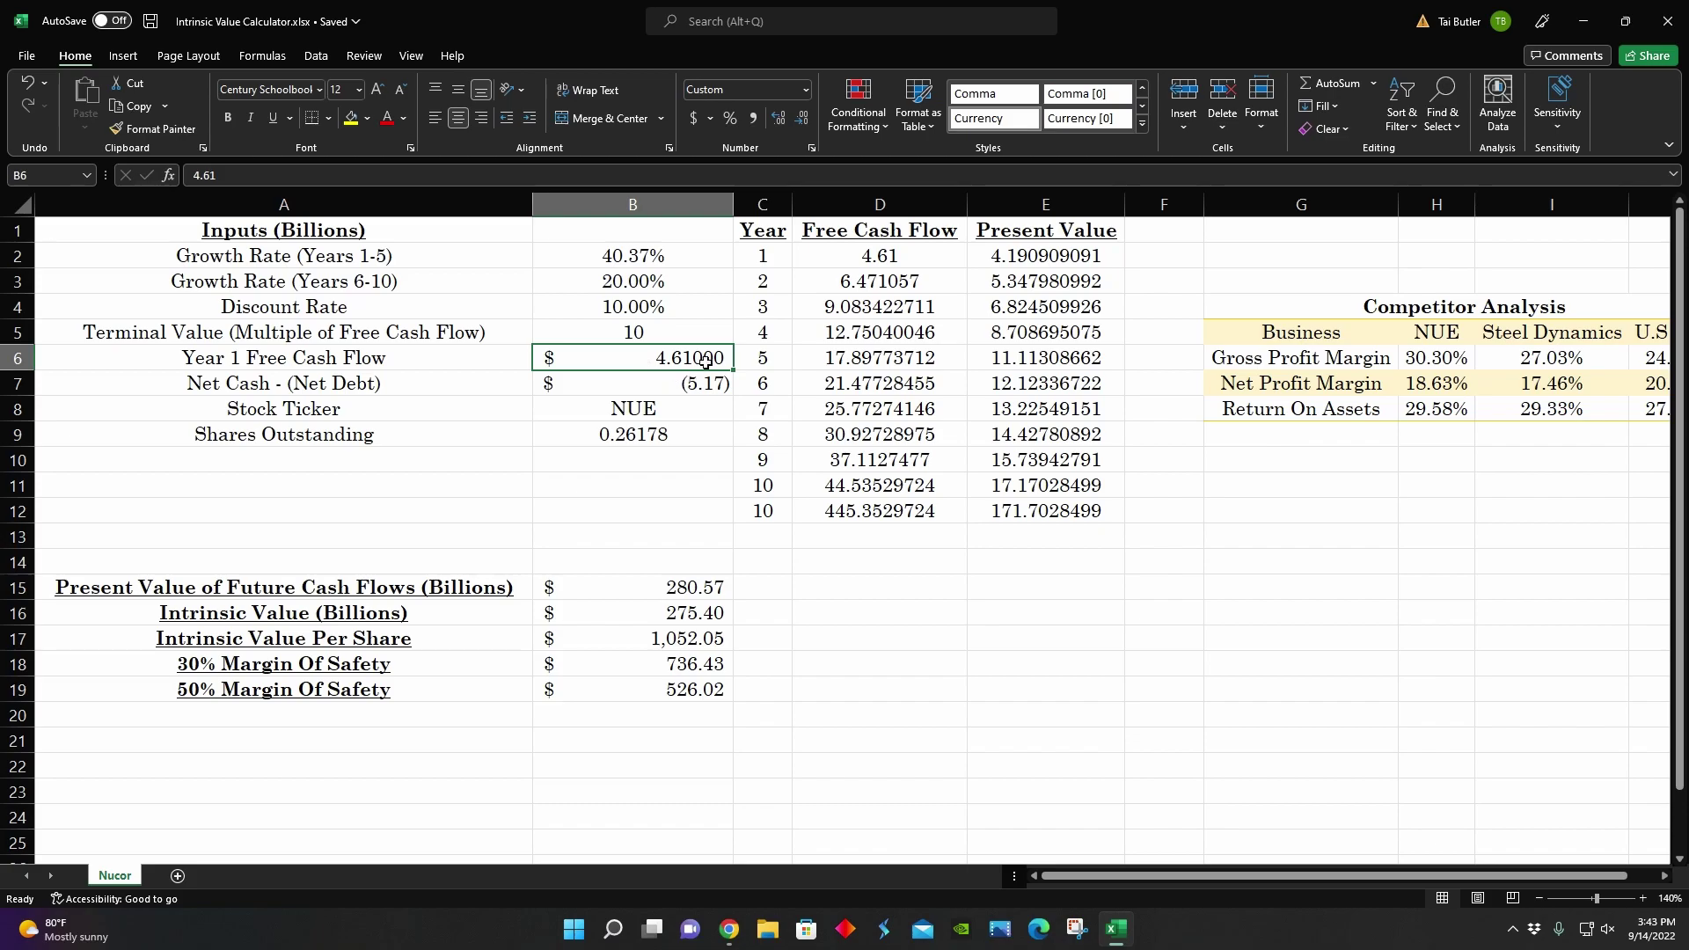
{"action": "left_click", "coordinate": [640, 384]}
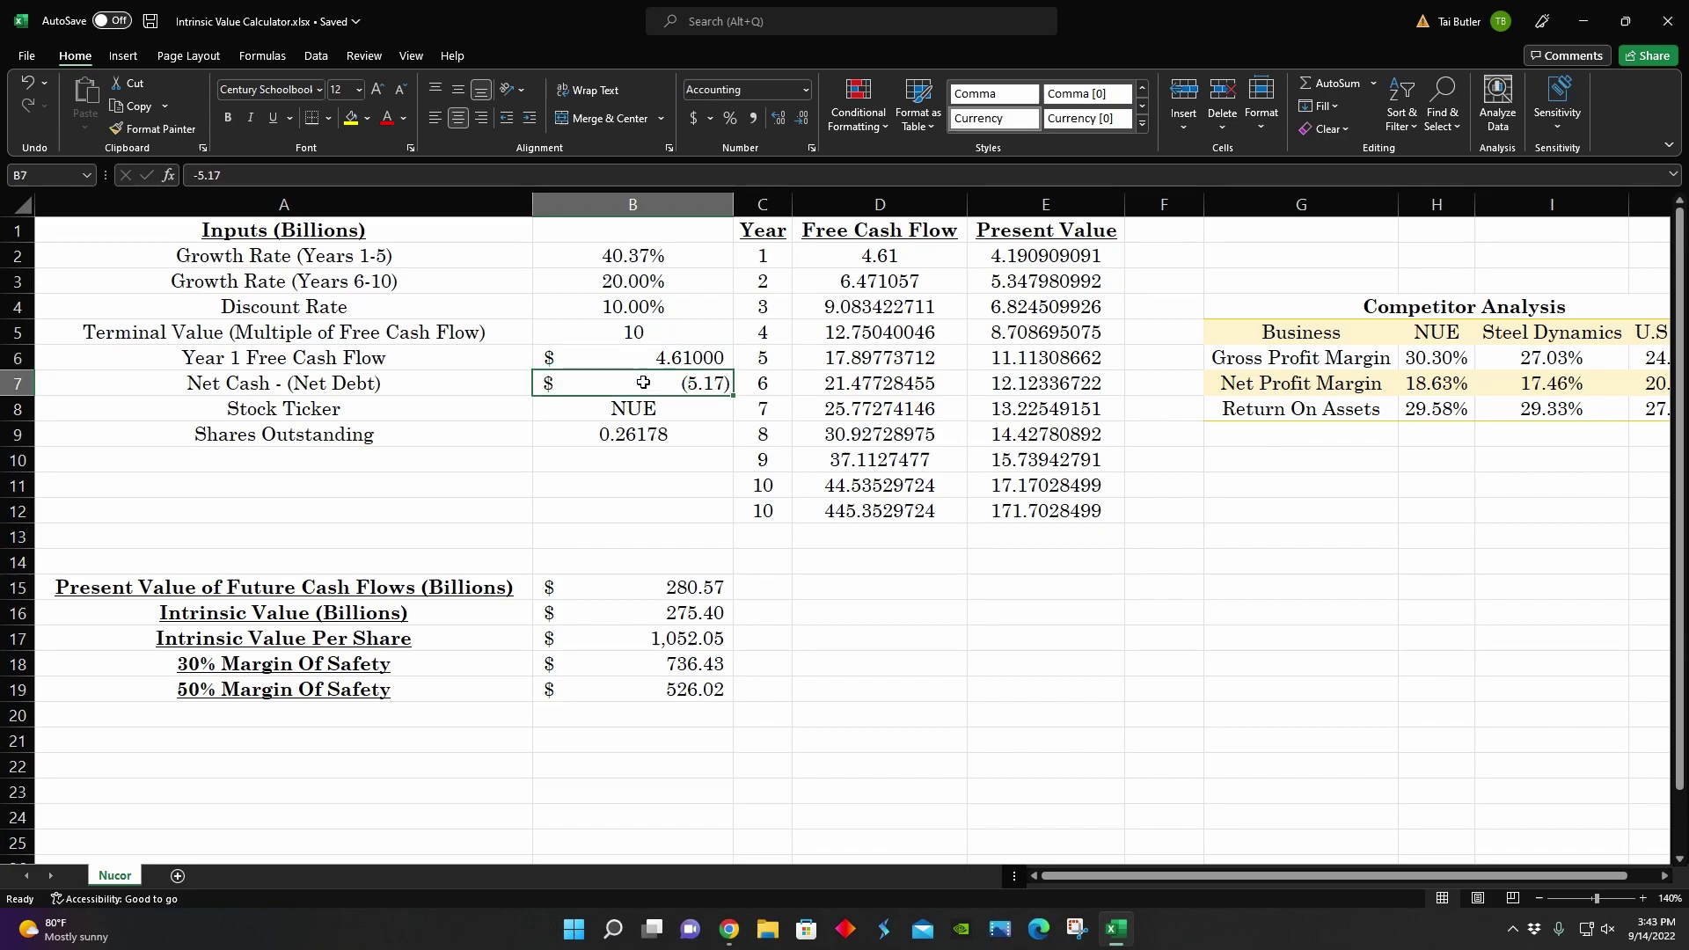
{"action": "left_click", "coordinate": [677, 438]}
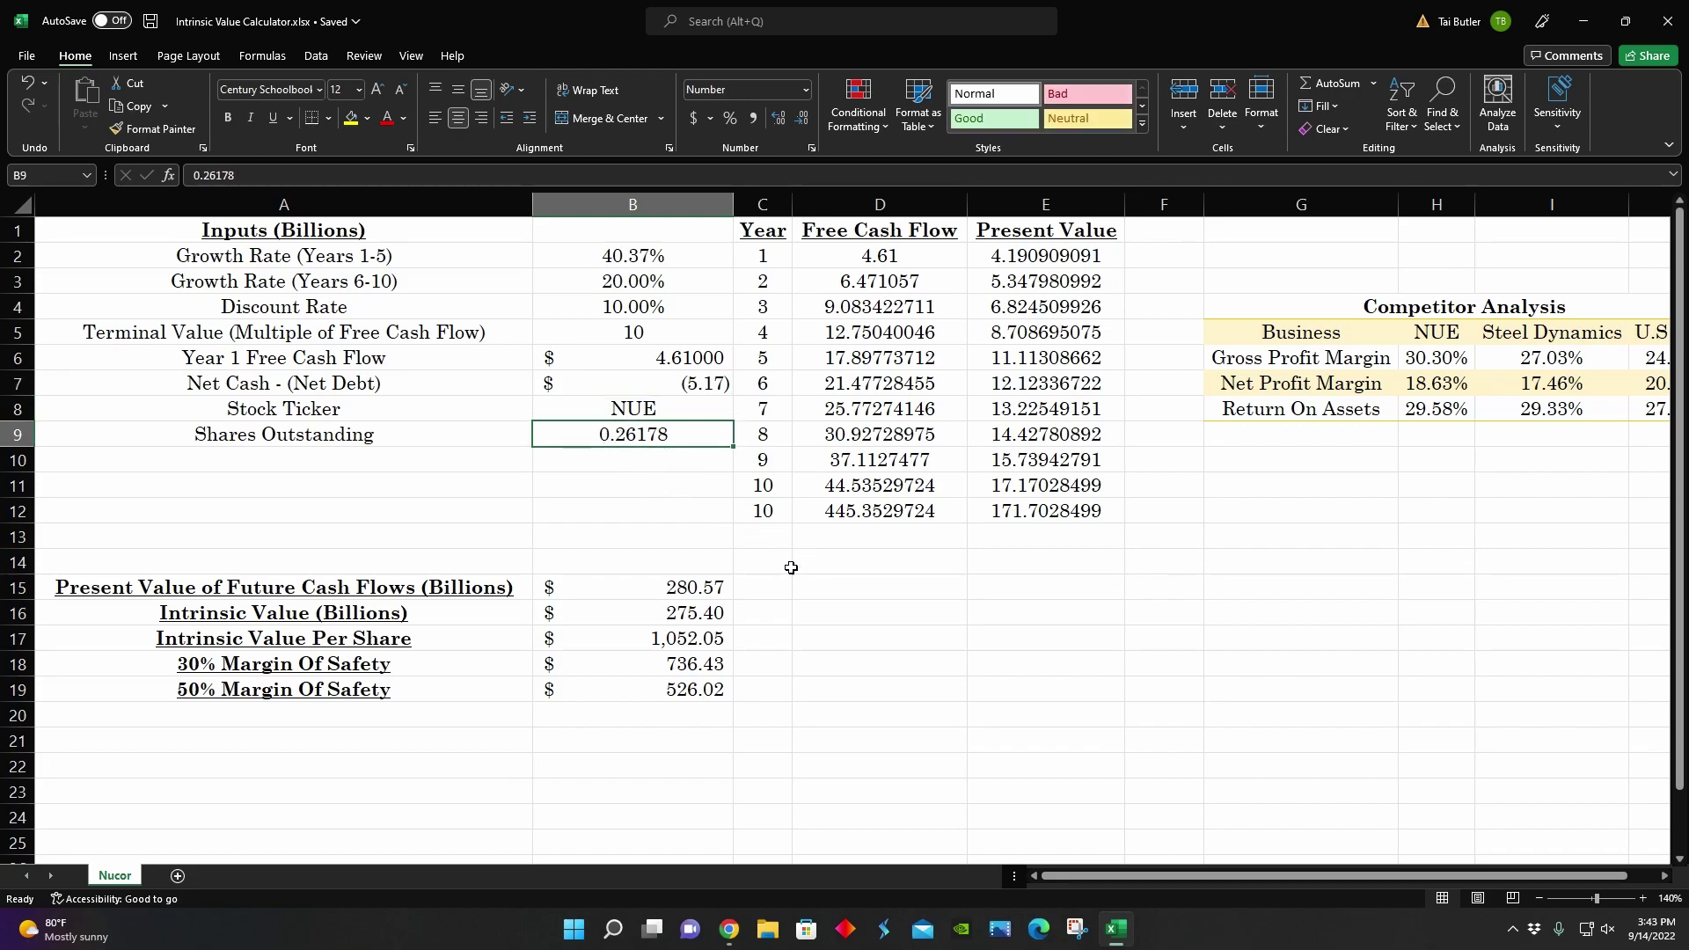
{"action": "left_click", "coordinate": [667, 639]}
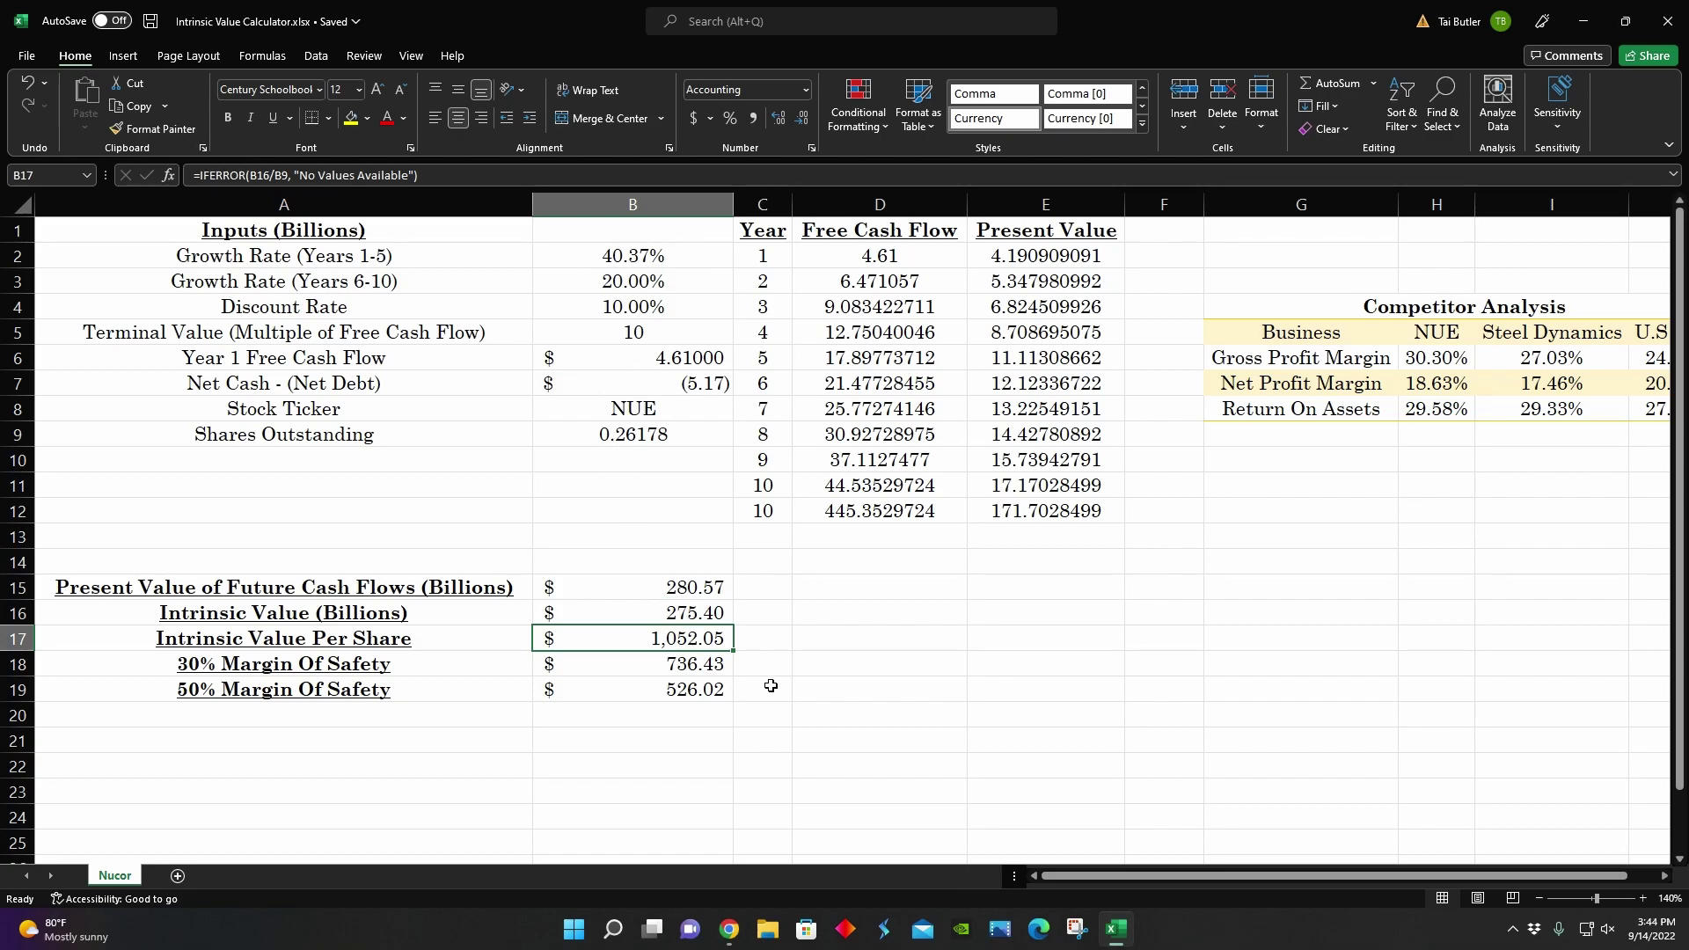
{"action": "left_click", "coordinate": [665, 693]}
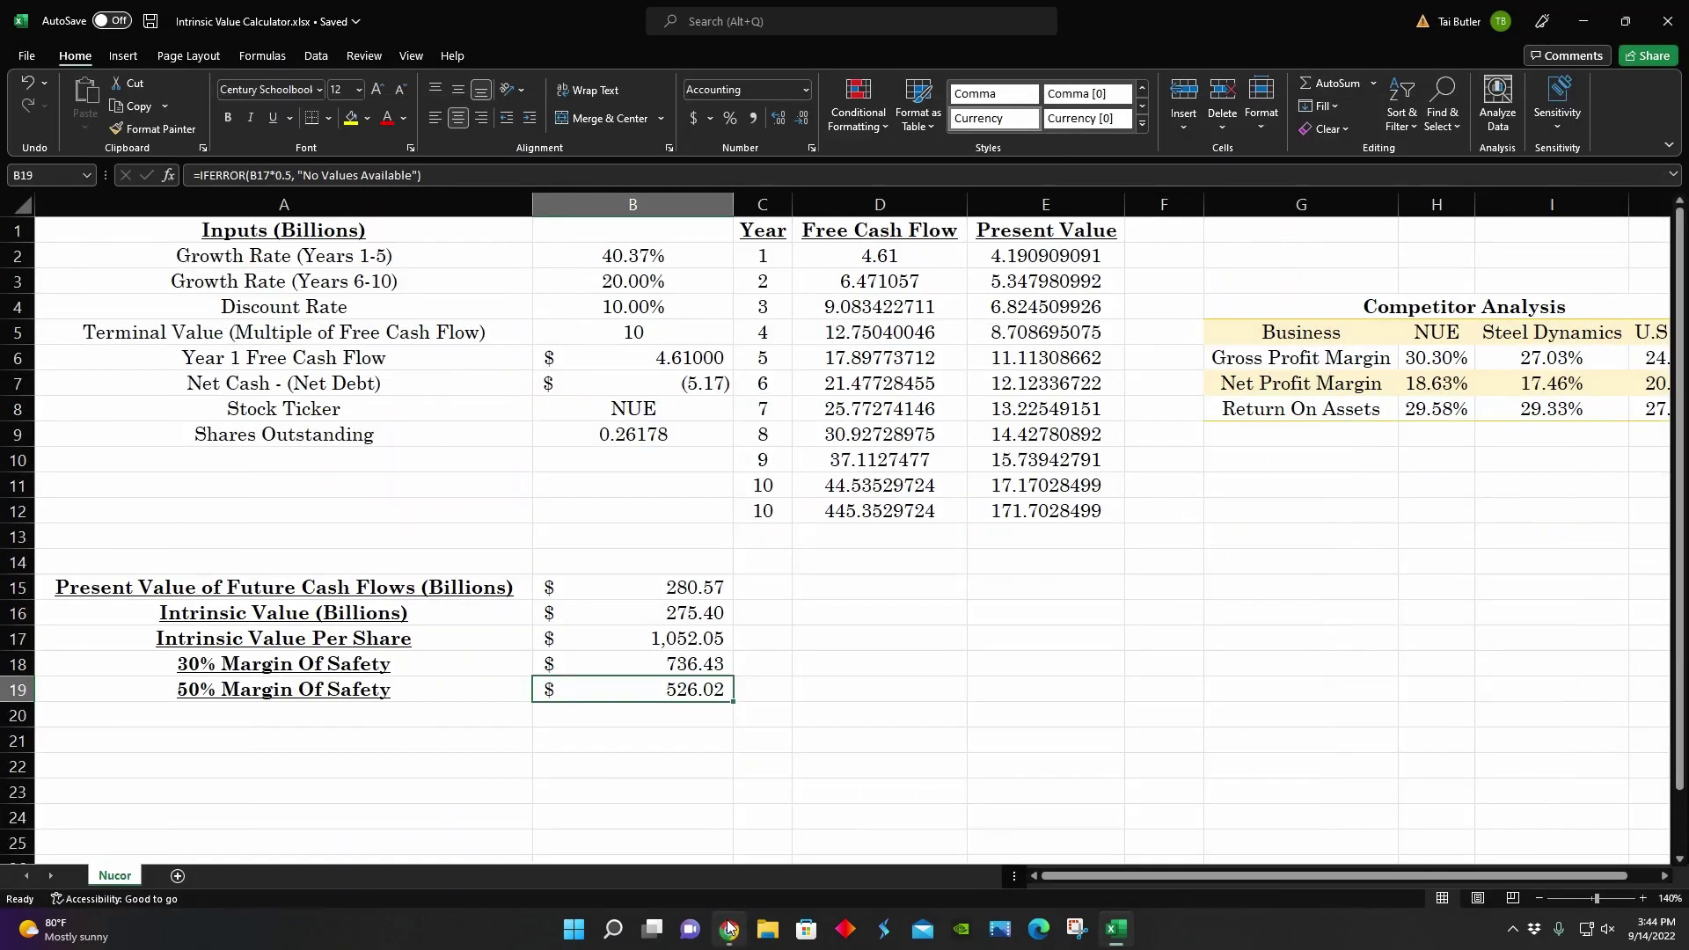
{"action": "left_click", "coordinate": [728, 928]}
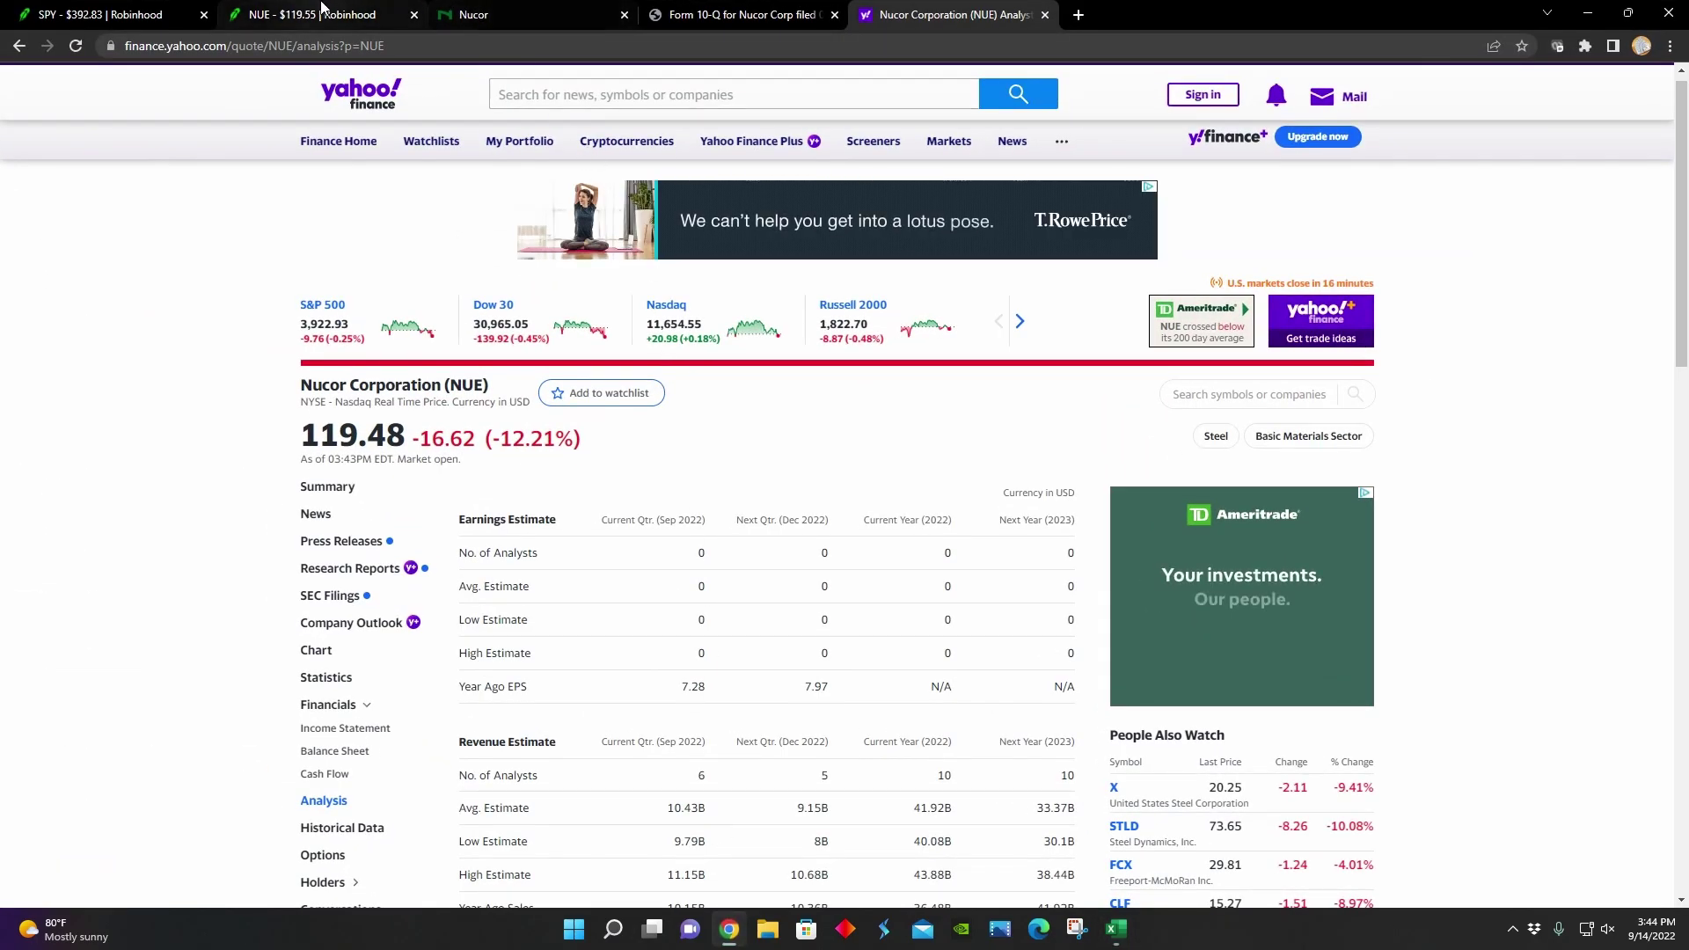
{"action": "left_click", "coordinate": [322, 7]}
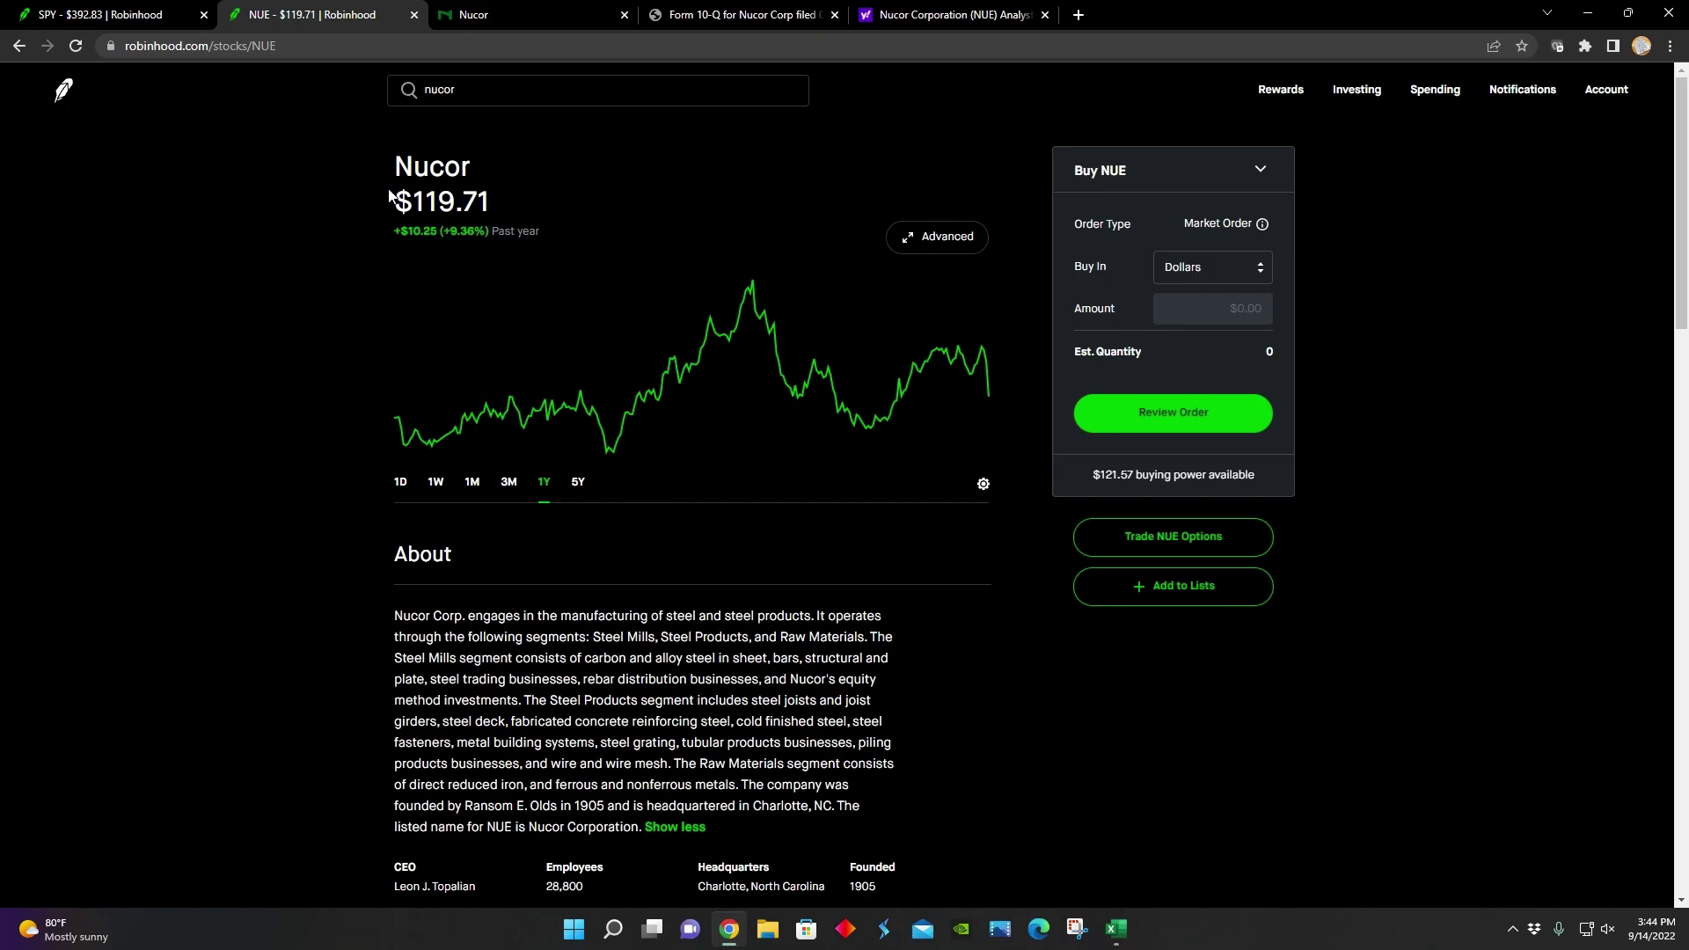
{"action": "left_click", "coordinate": [730, 929]}
{"action": "double_click", "coordinate": [694, 640]}
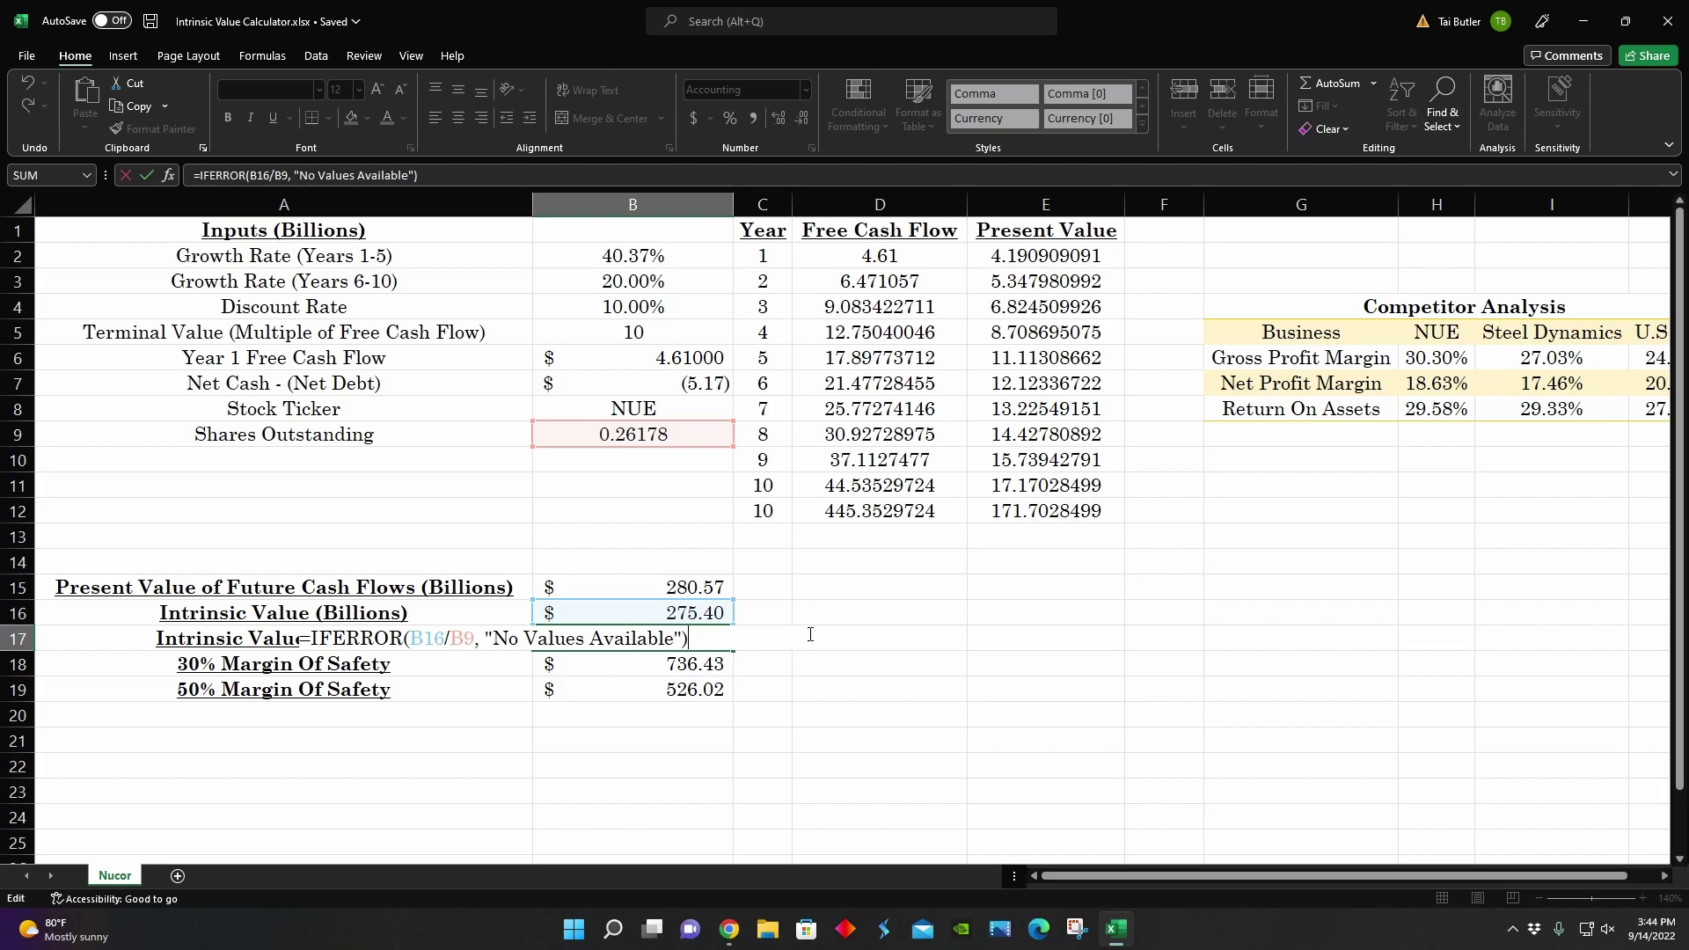
{"action": "left_click", "coordinate": [621, 538]}
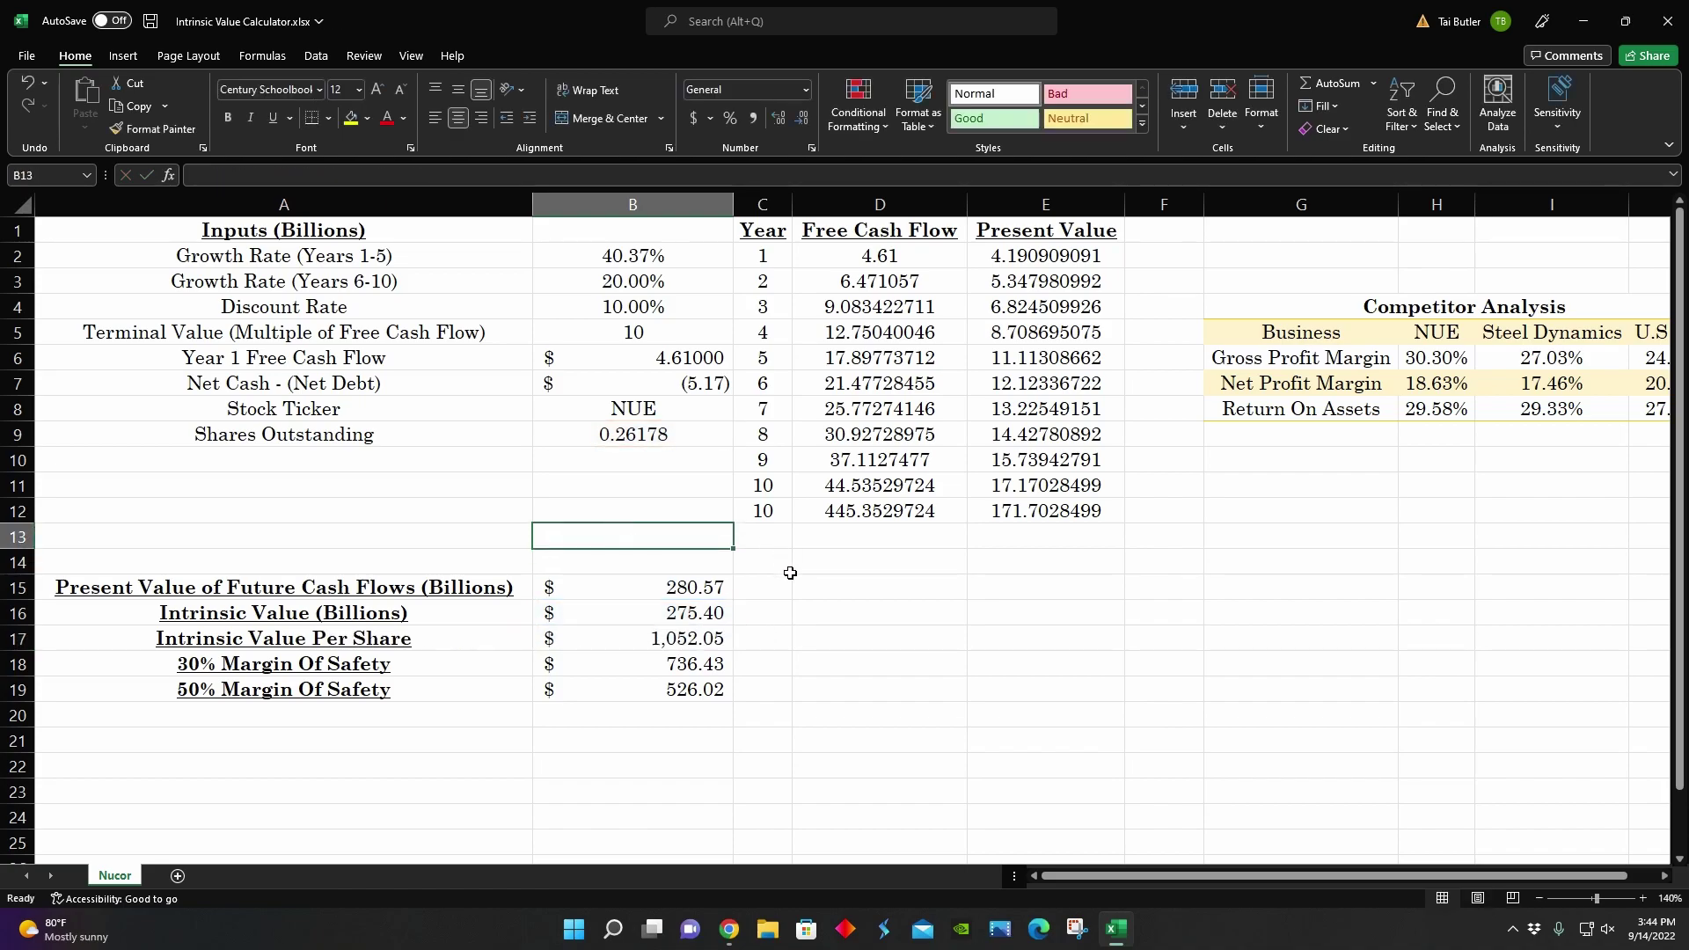
{"action": "left_click", "coordinate": [728, 831]}
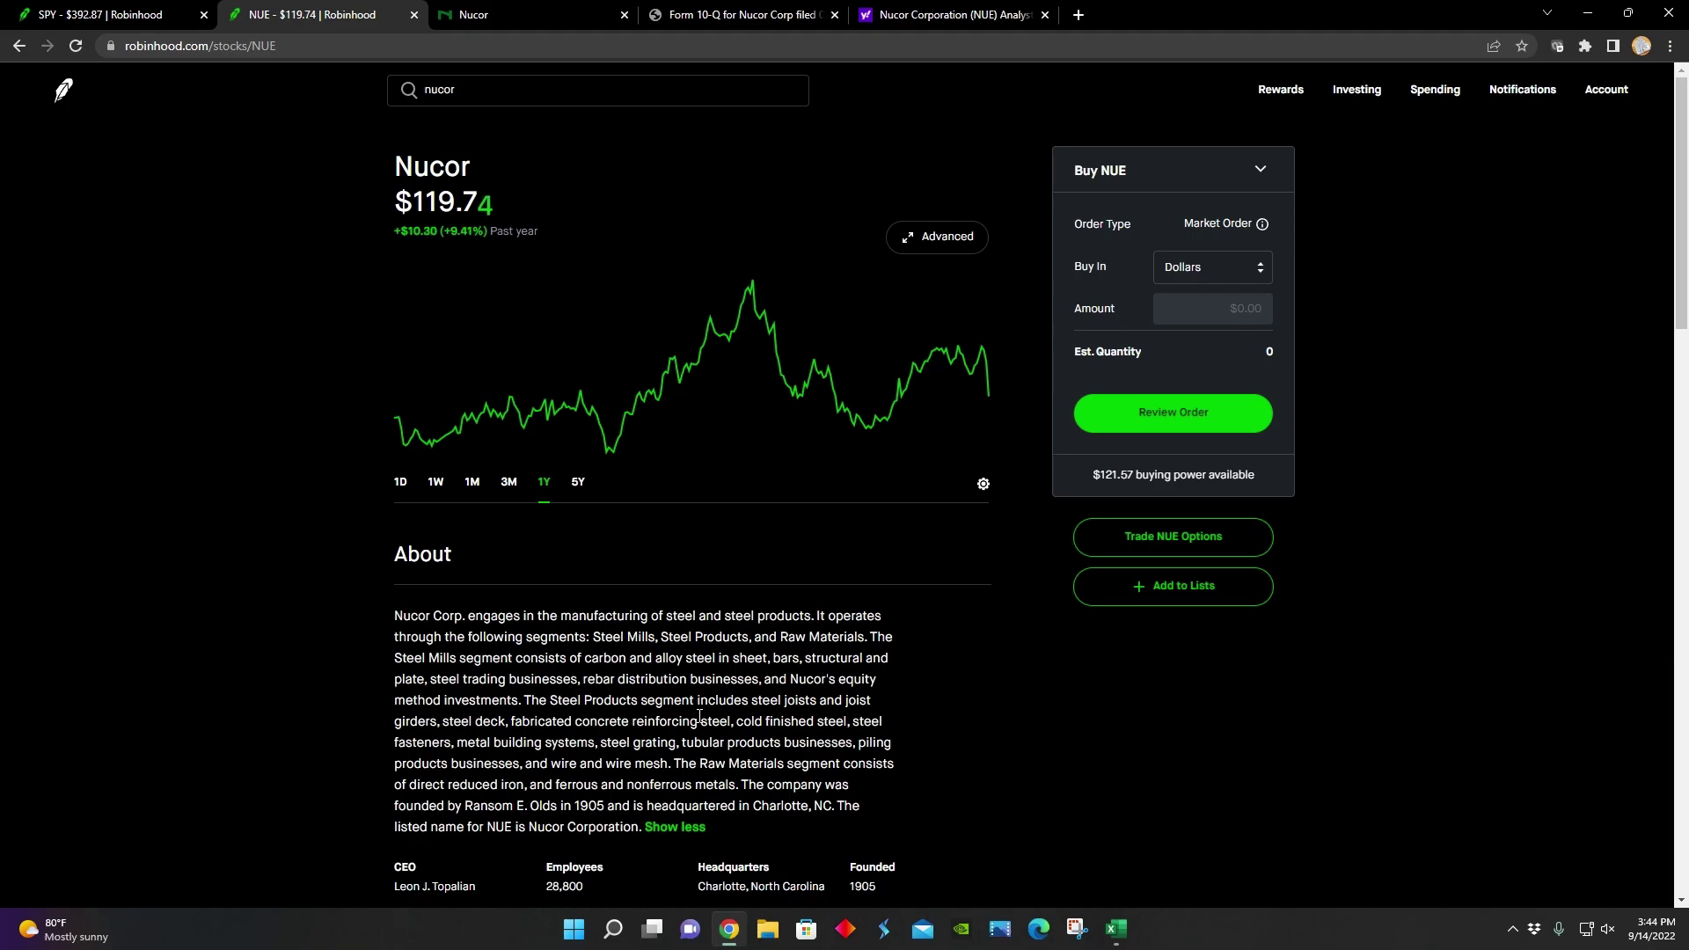
{"action": "left_click", "coordinate": [729, 929]}
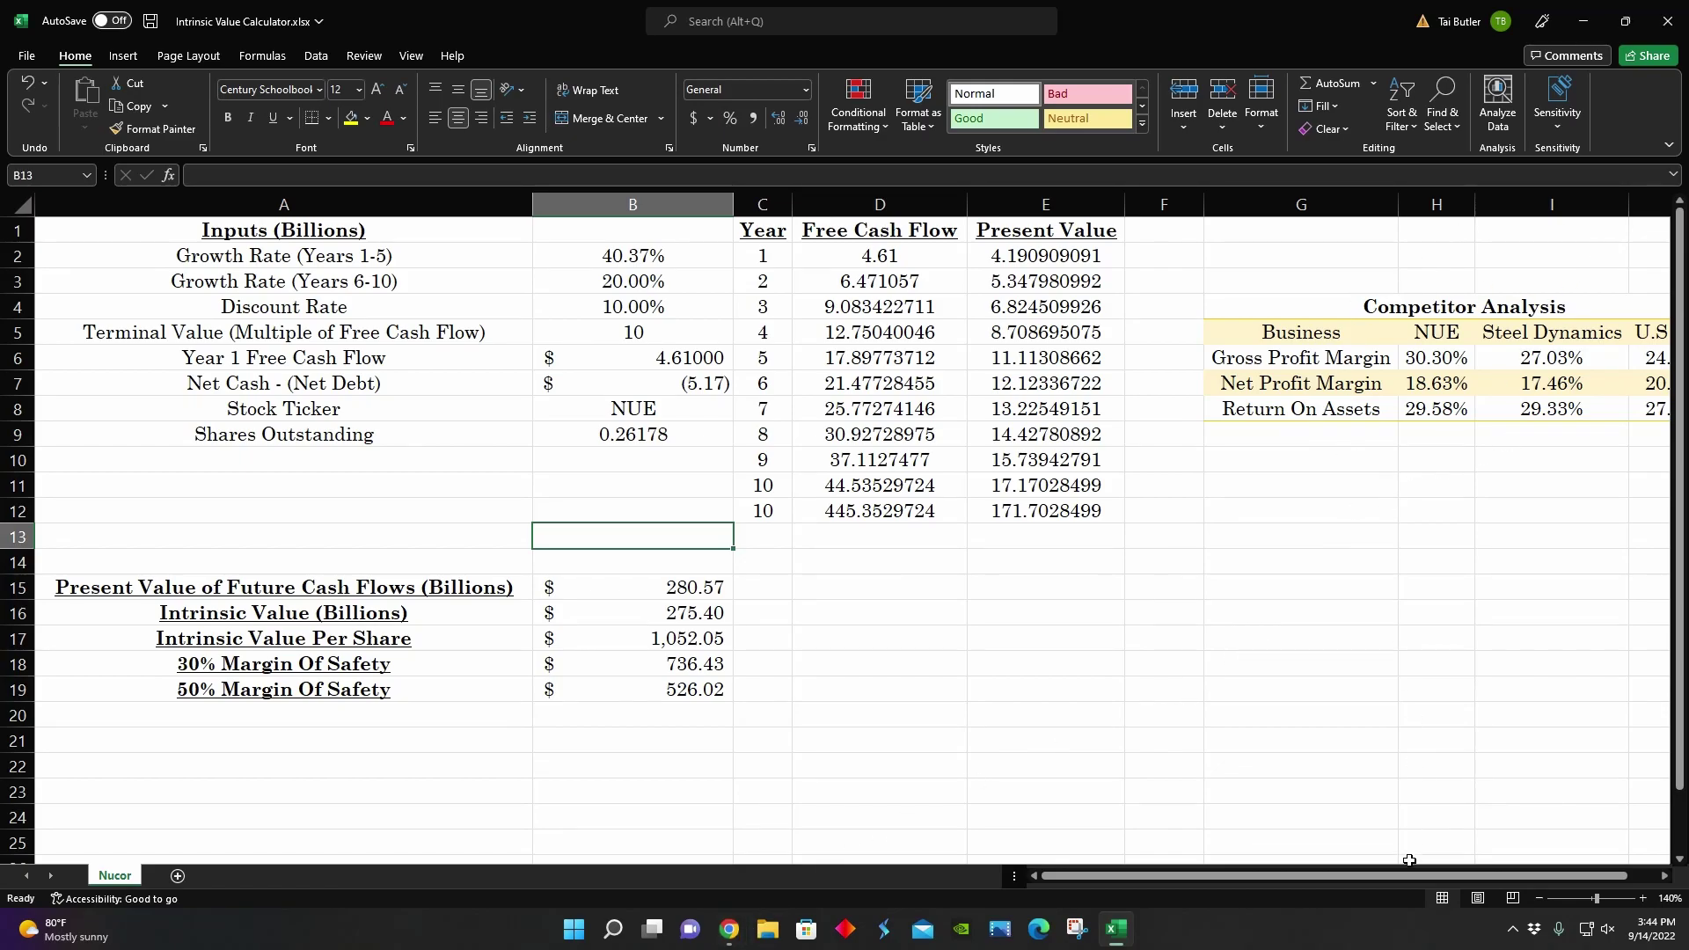
- Look over the Steel Dynamics and U.S. Steel columns in the Competitor Analysis table
{"action": "left_click_drag", "start_coordinate": [1395, 875], "coordinate": [1424, 872]}
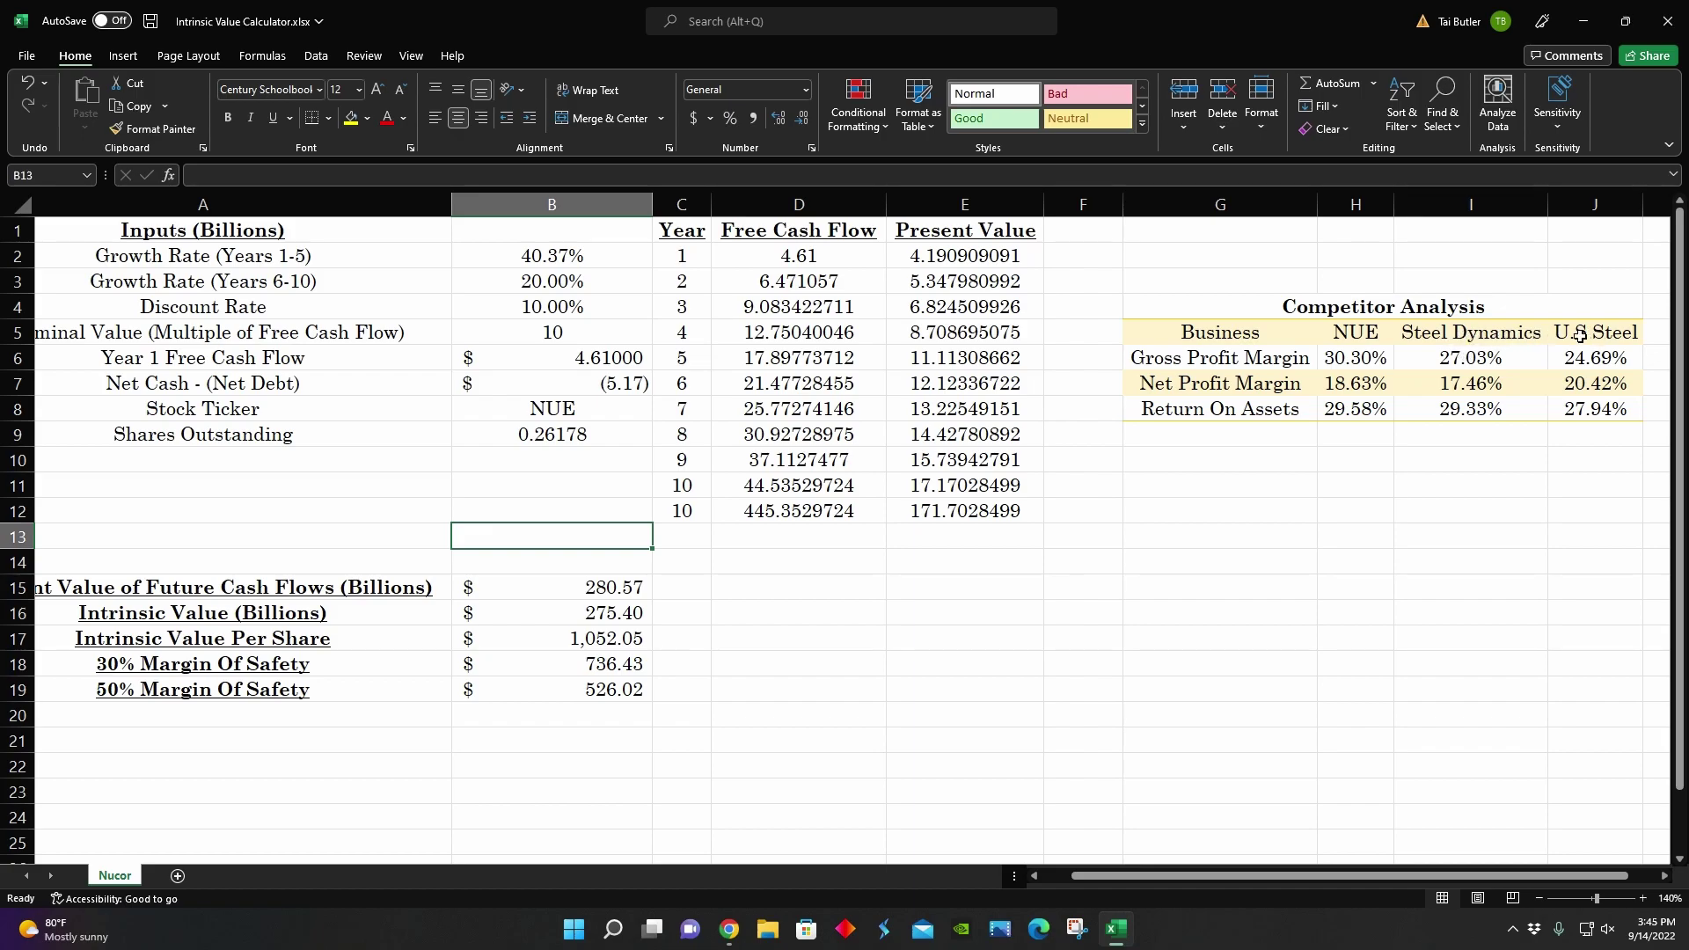
{"action": "left_click", "coordinate": [1539, 337]}
{"action": "left_click", "coordinate": [1573, 331]}
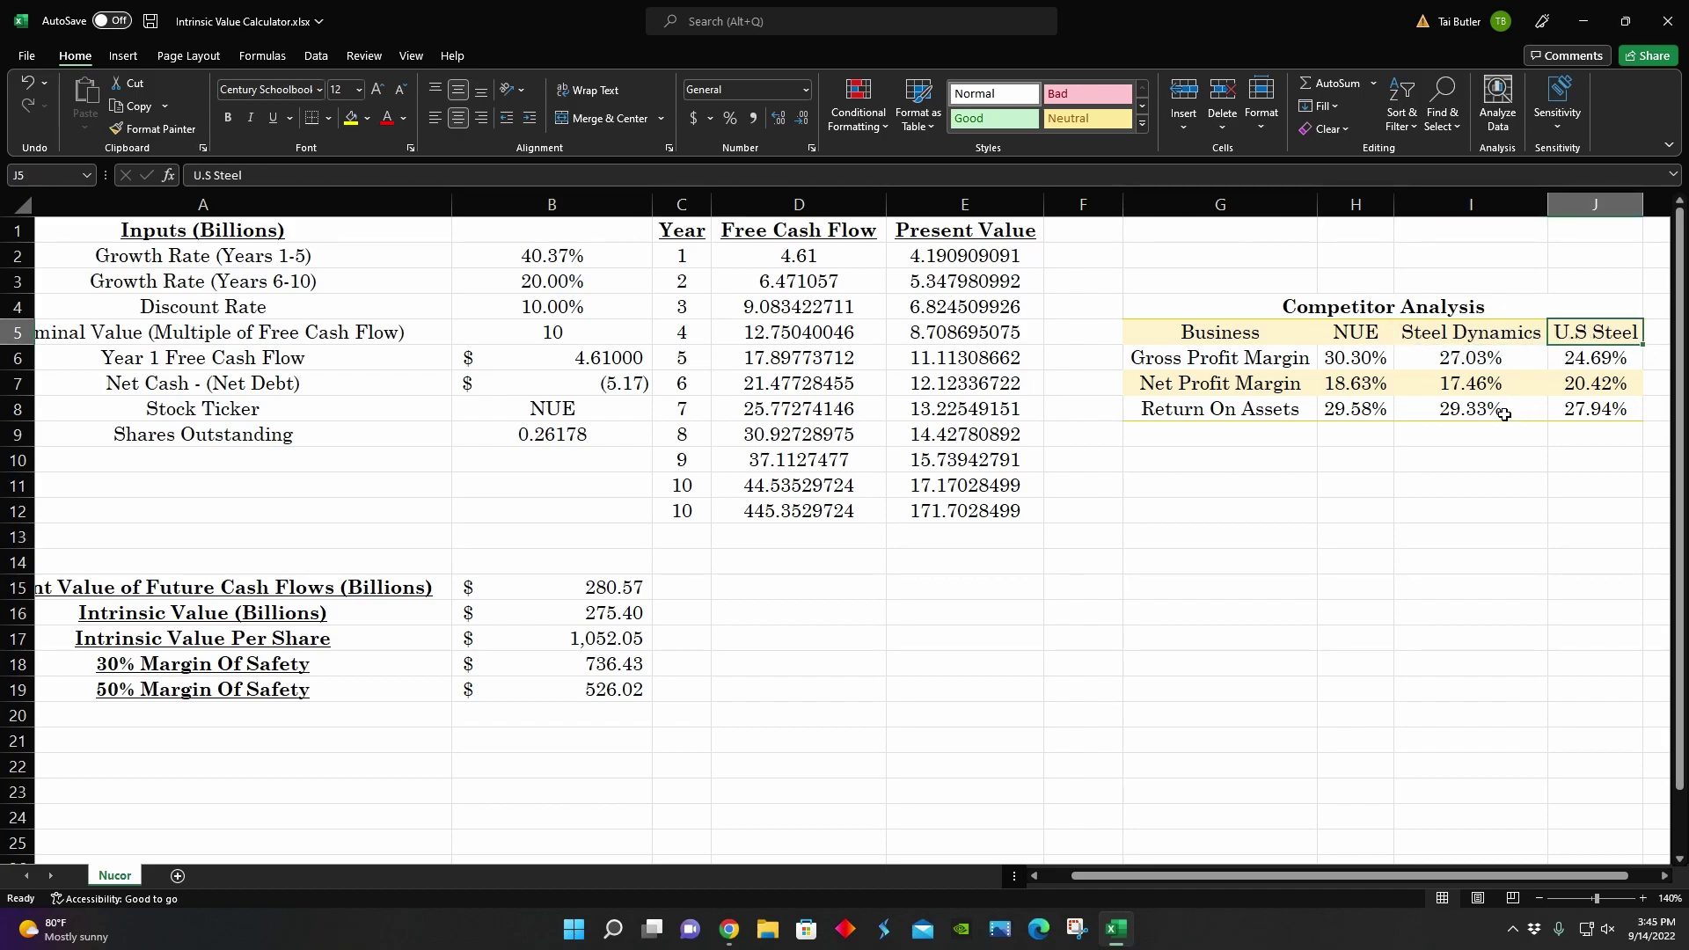
{"action": "double_click", "coordinate": [1370, 432]}
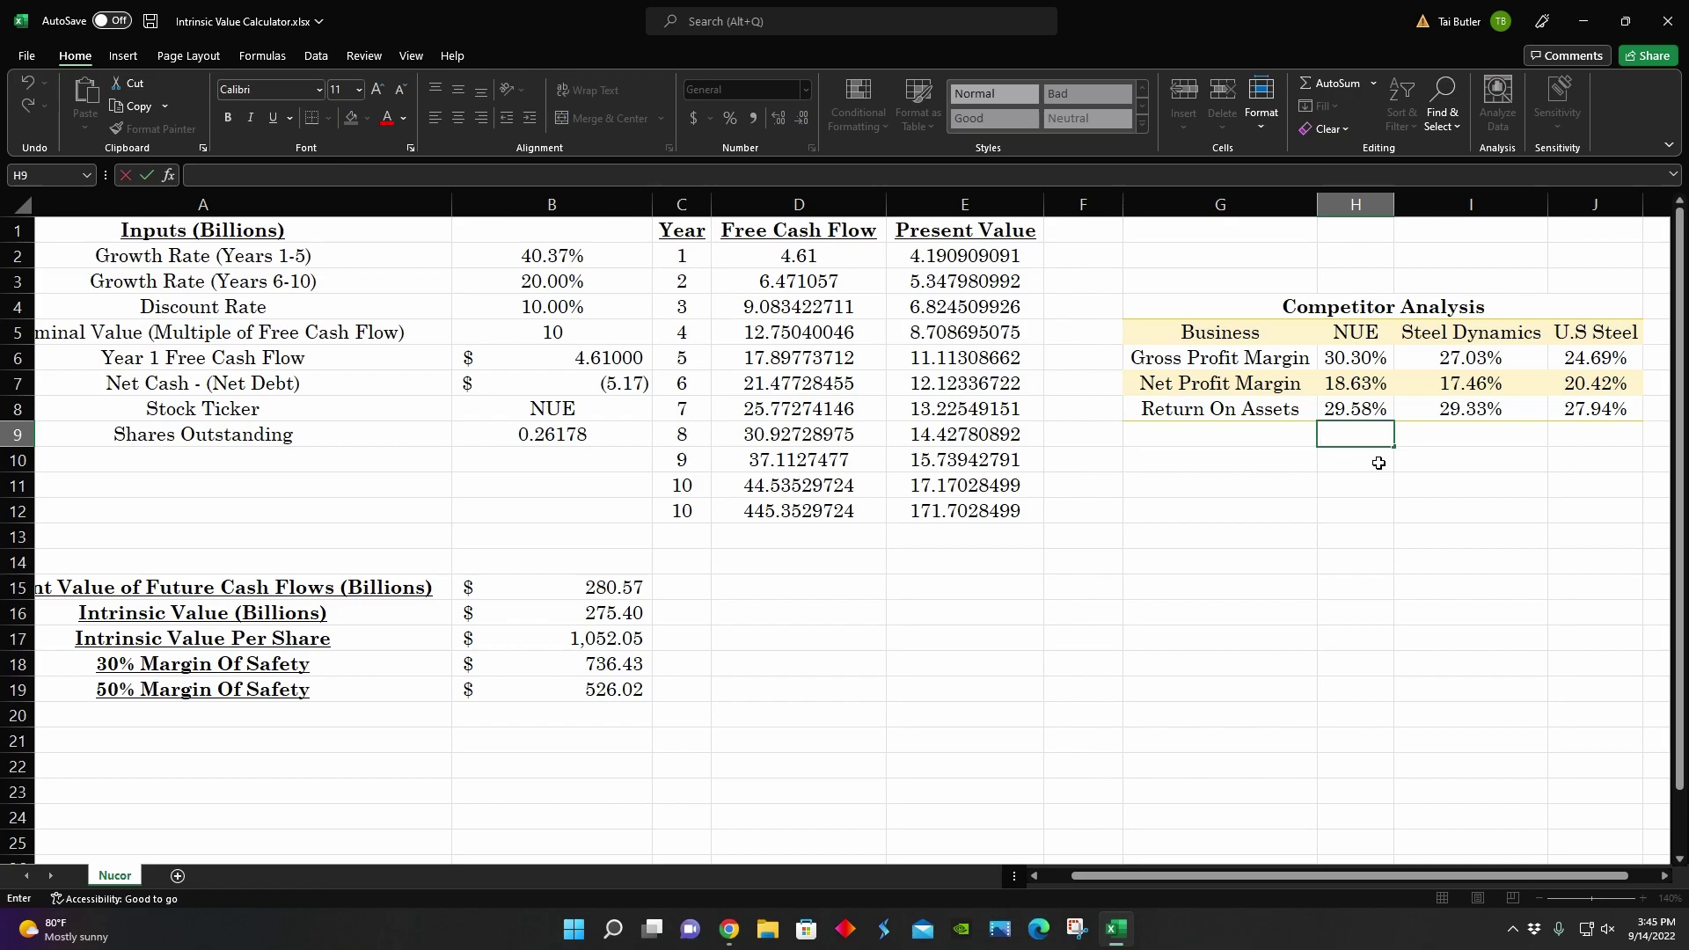
{"action": "left_click", "coordinate": [1378, 463]}
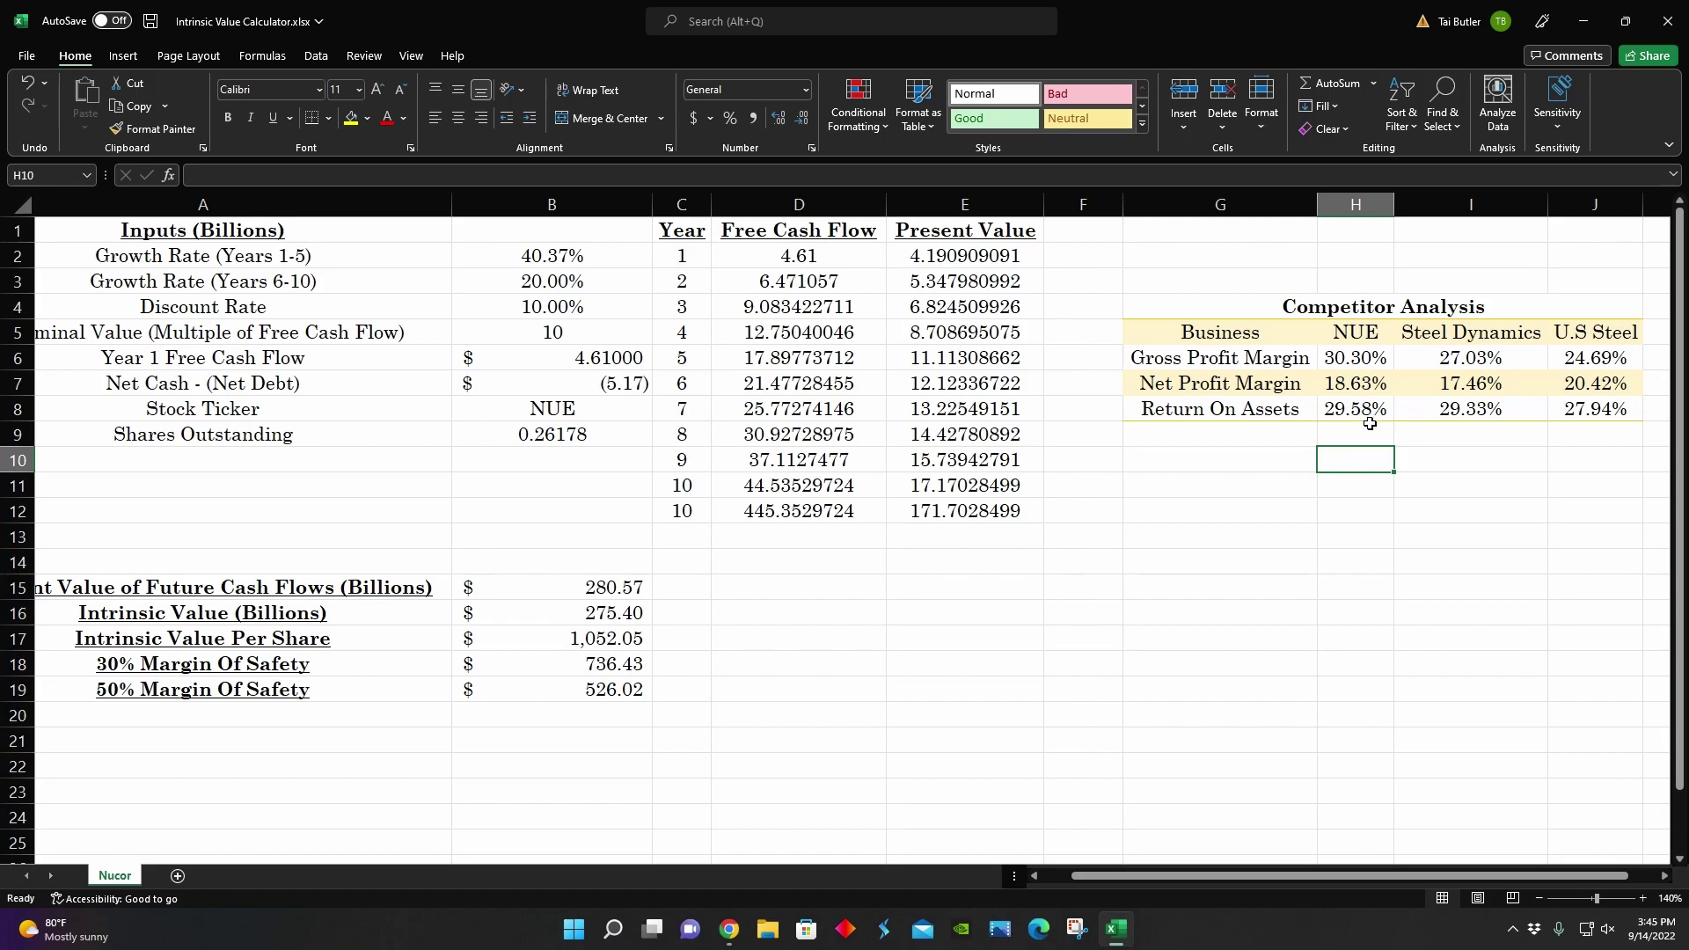
- Check NUE's gross profit margin, net profit margin and return on assets, then return to Robinhood
{"action": "left_click", "coordinate": [1357, 360]}
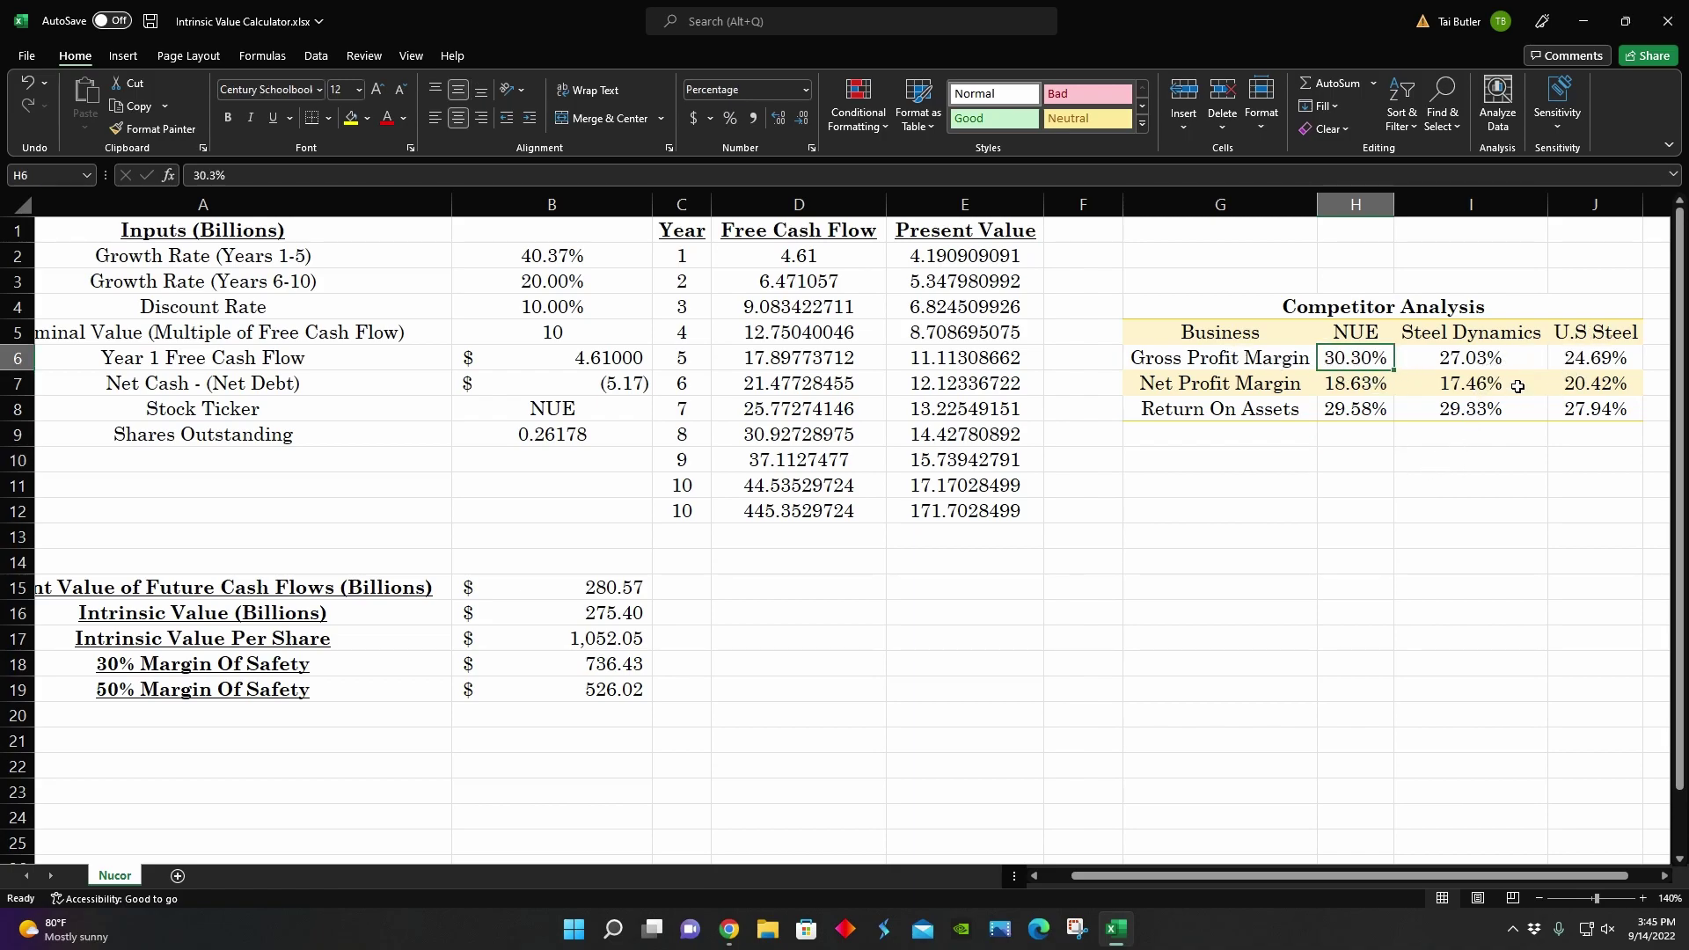
{"action": "left_click", "coordinate": [1375, 392]}
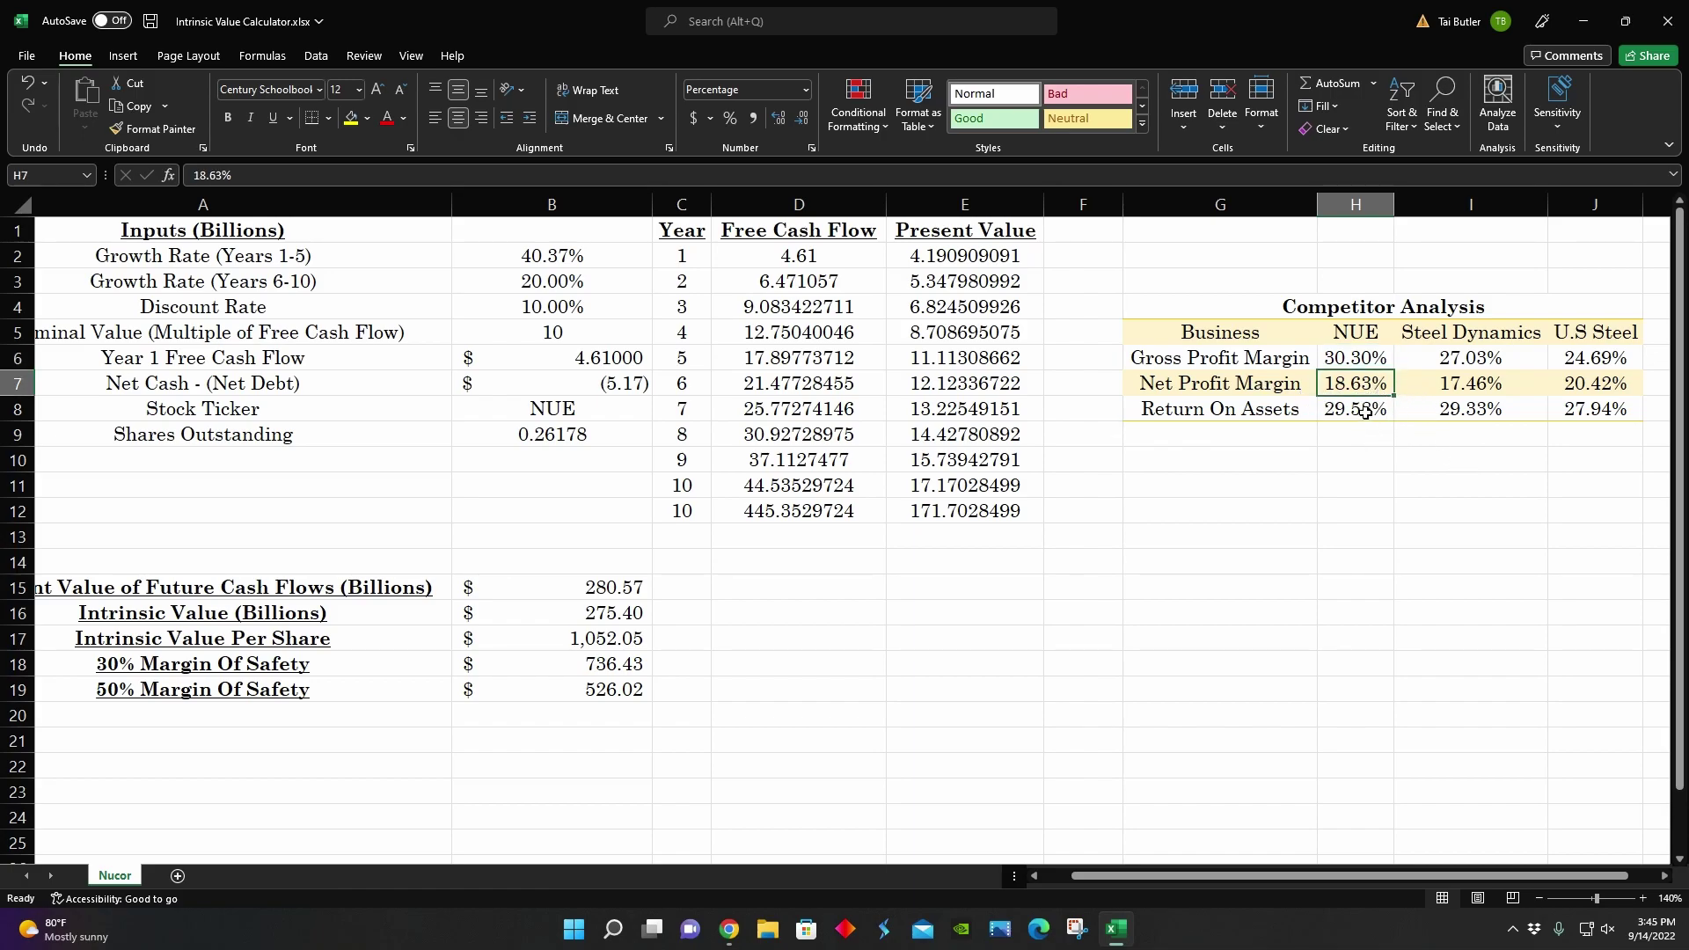
{"action": "left_click", "coordinate": [1356, 411]}
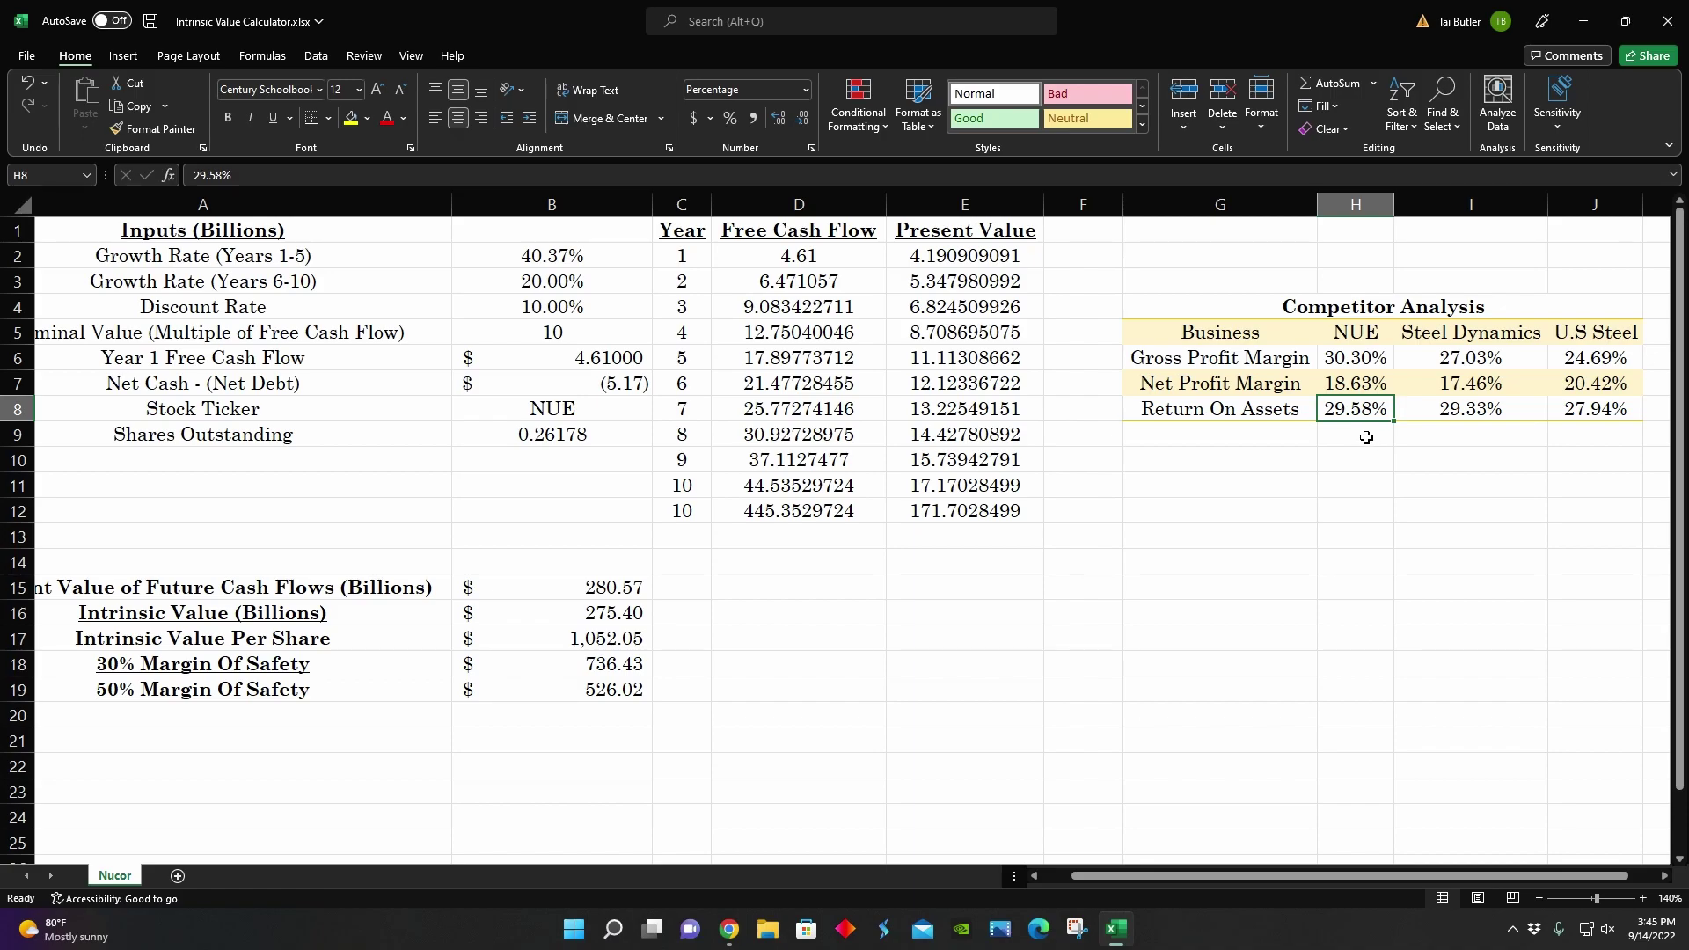
{"action": "left_click", "coordinate": [1369, 437]}
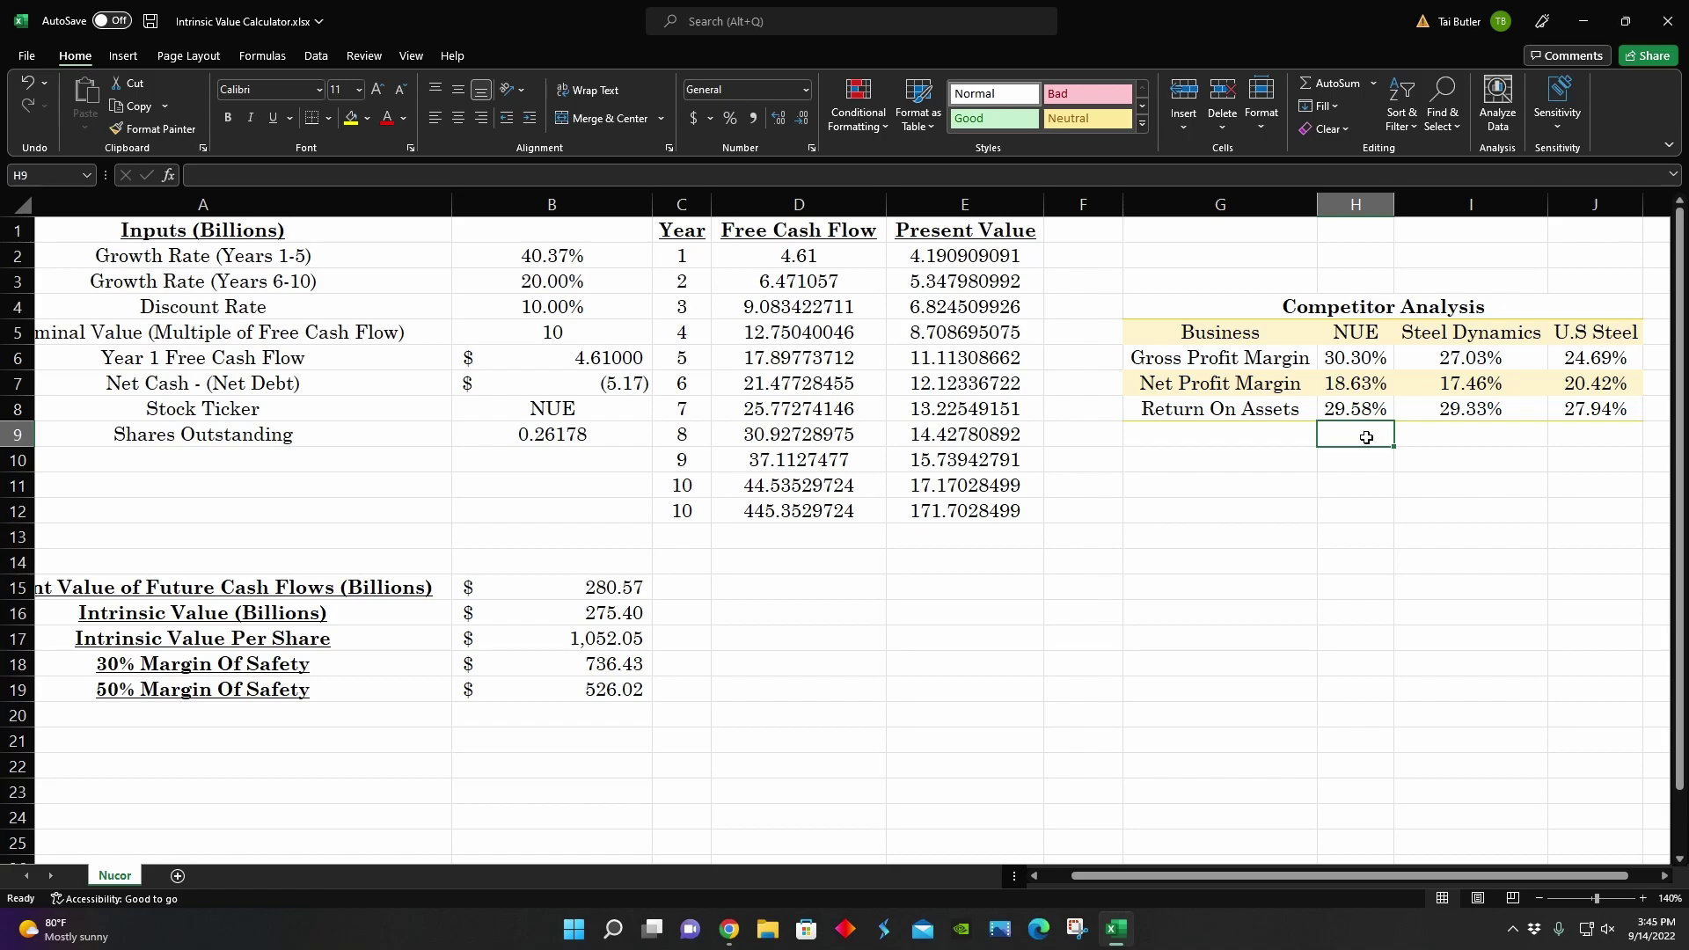
{"action": "scroll", "coordinate": [1033, 813], "scroll_direction": "left", "scroll_amount": 2}
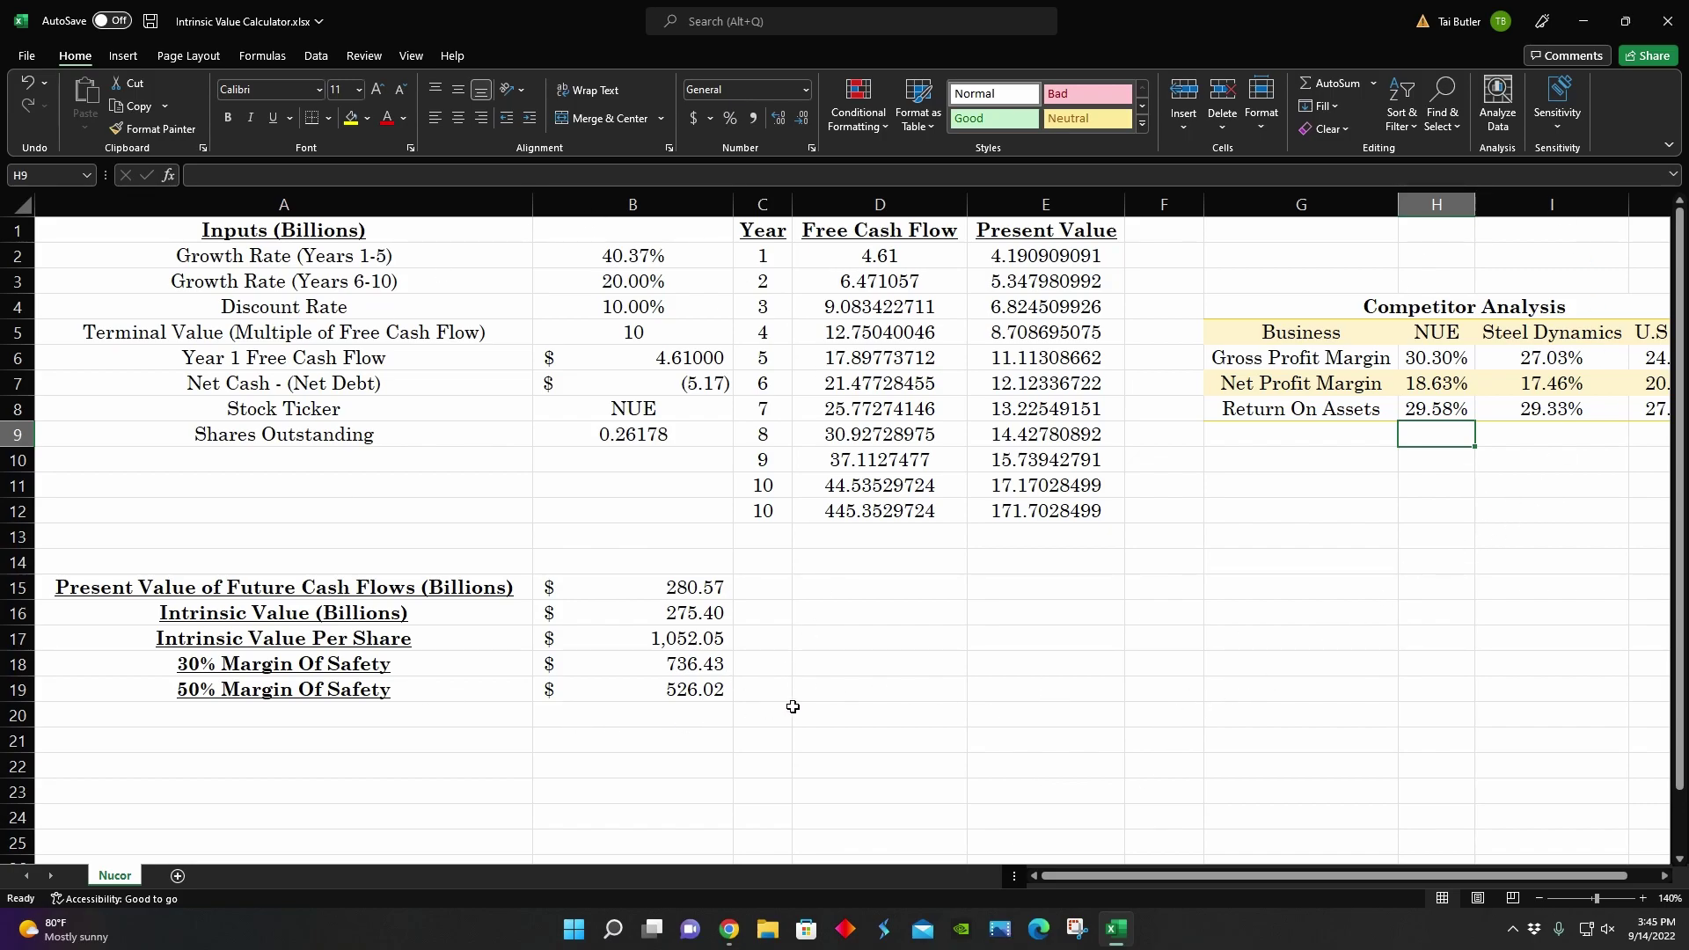
{"action": "left_click", "coordinate": [729, 928]}
{"action": "left_click", "coordinate": [107, 14]}
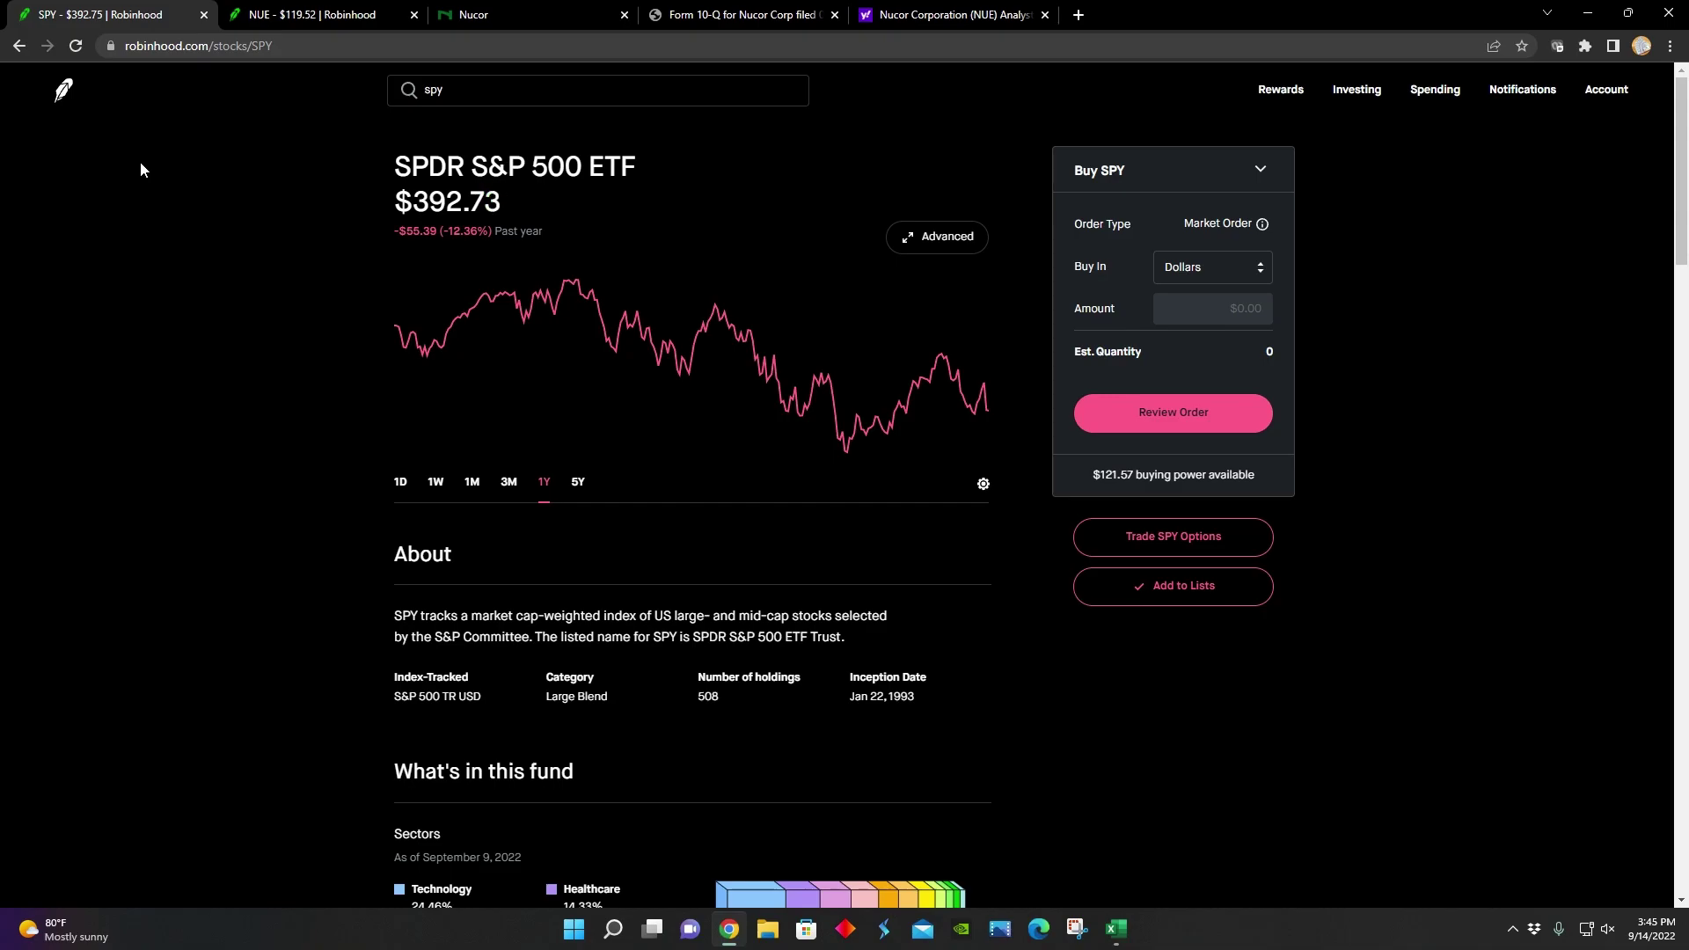
{"action": "left_click", "coordinate": [312, 14]}
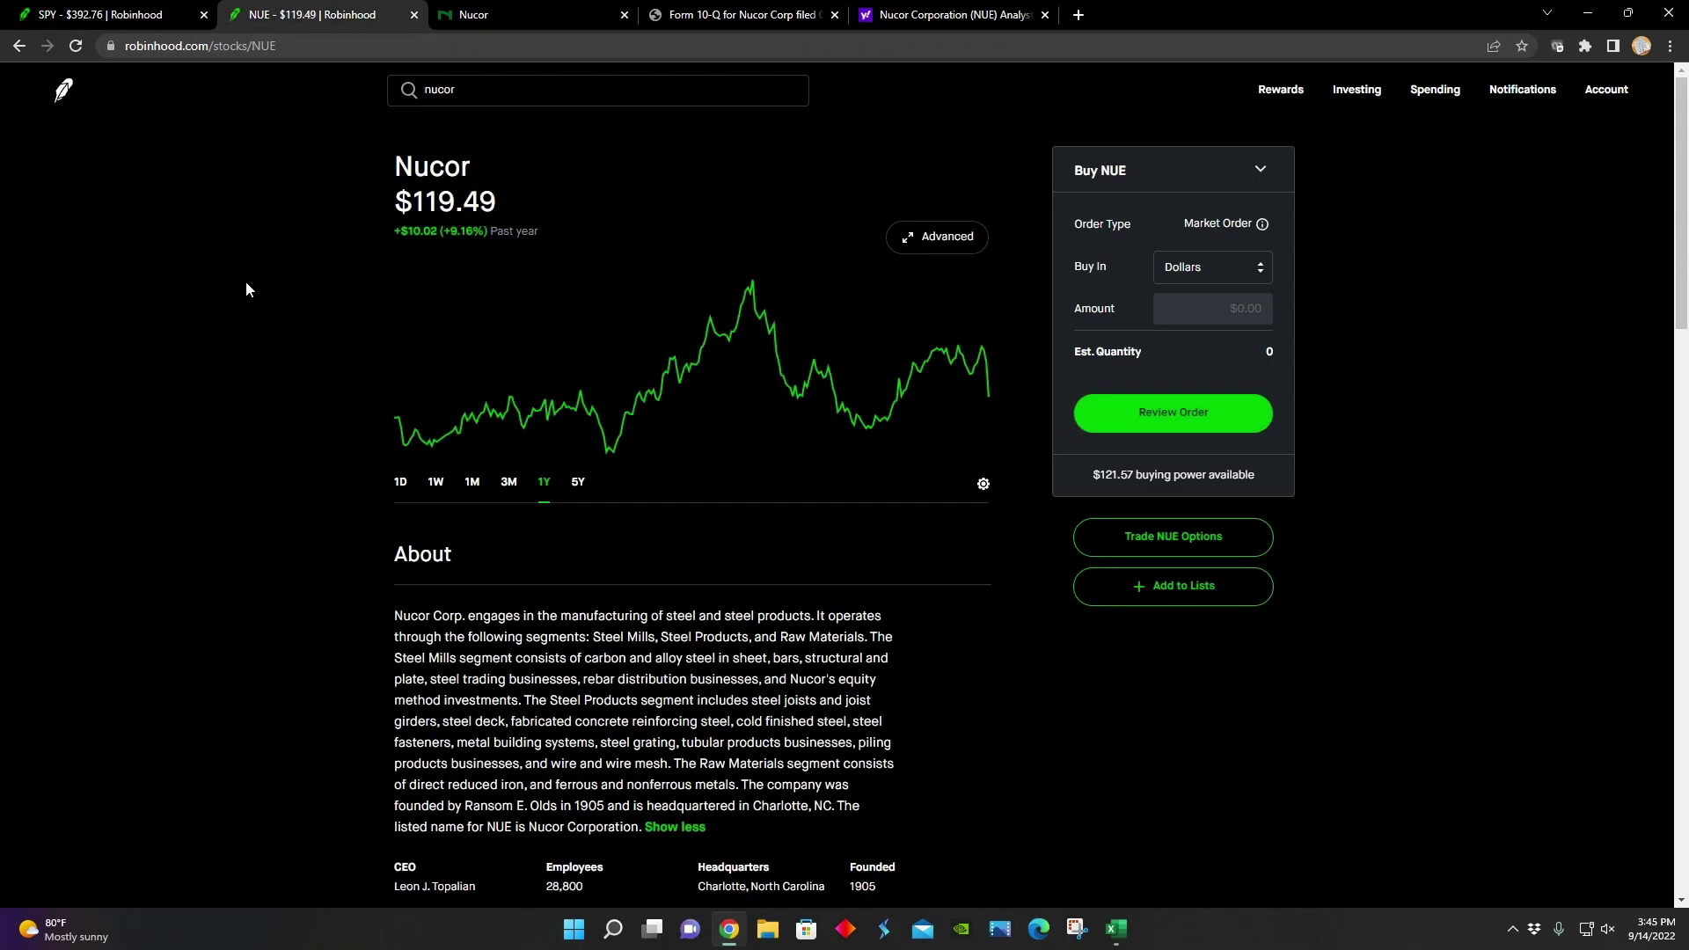